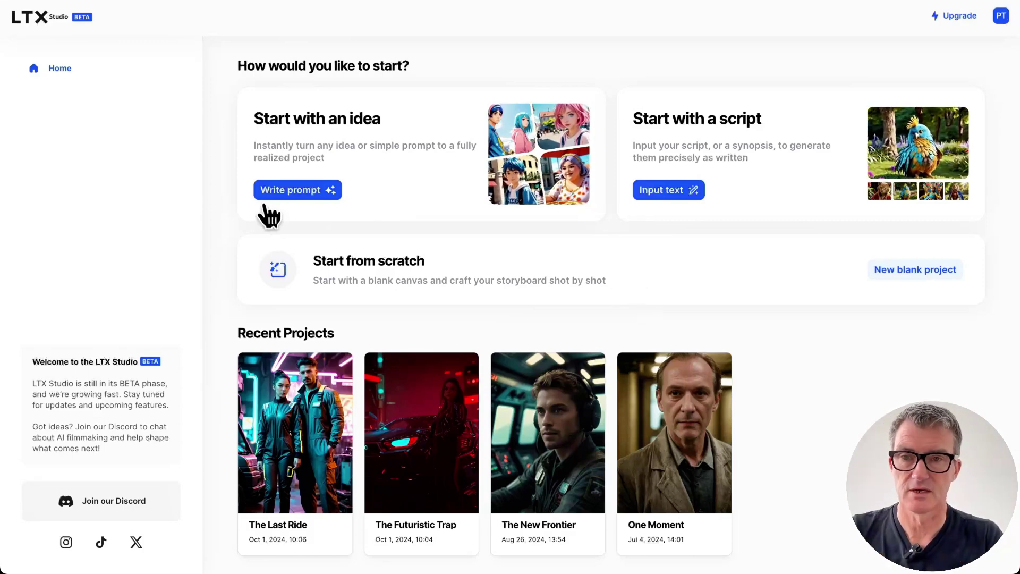
- Start a project from an idea beginning "A CYBORG in the future who found the remains of the human world before cyborgs, the story is"
left_click(294, 201)
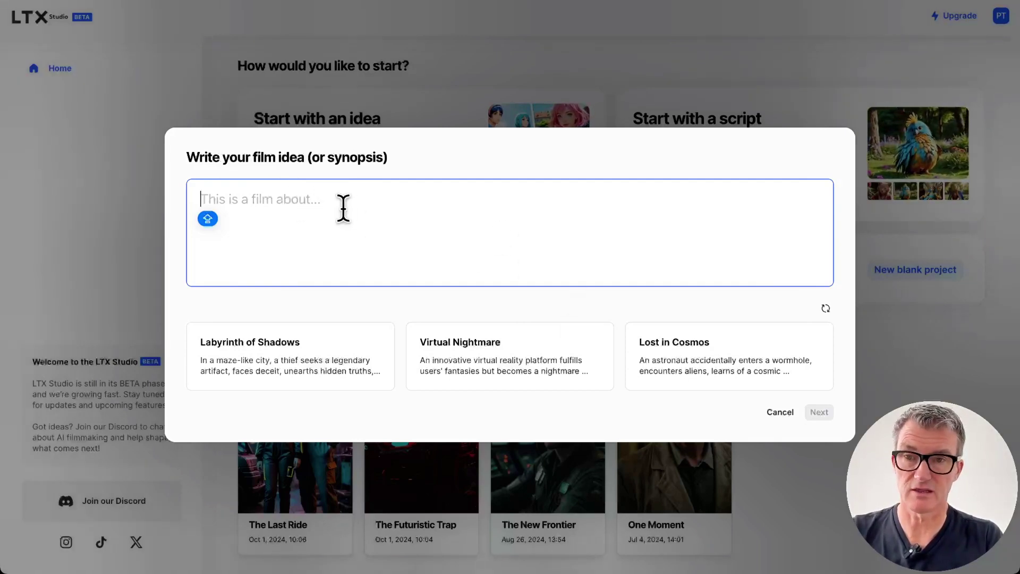
type("A C")
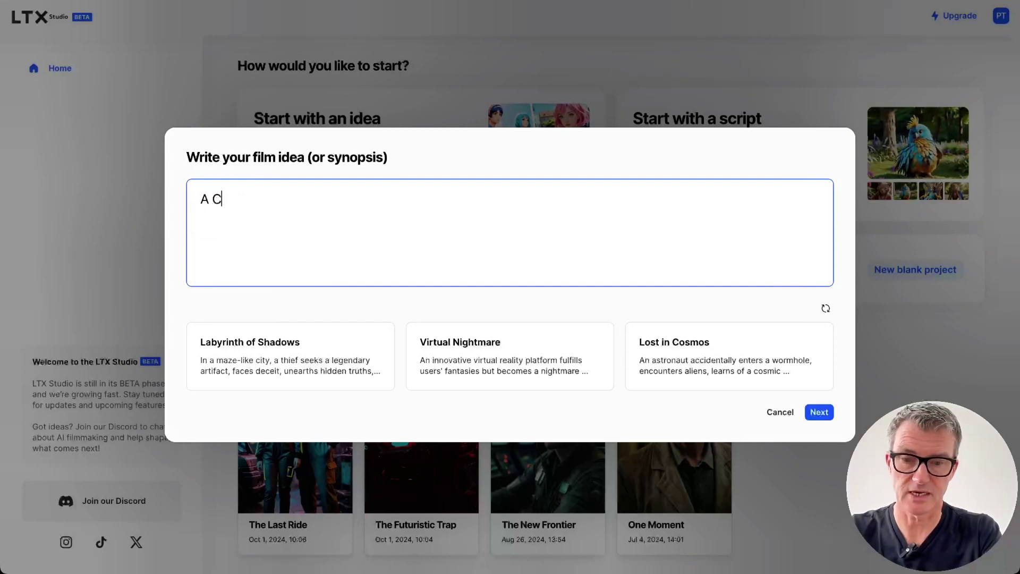
type("YBORG ")
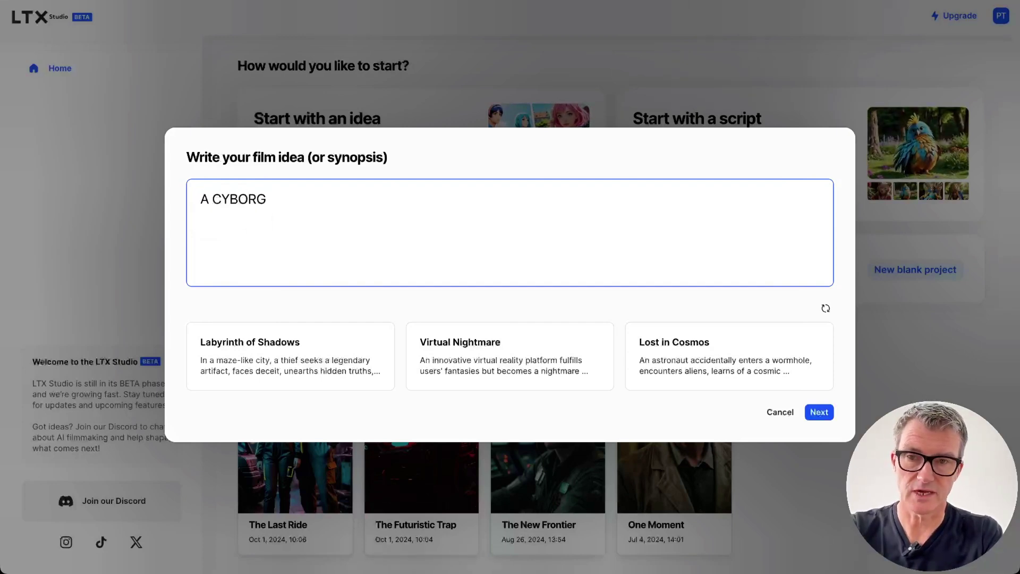
type("in the fu")
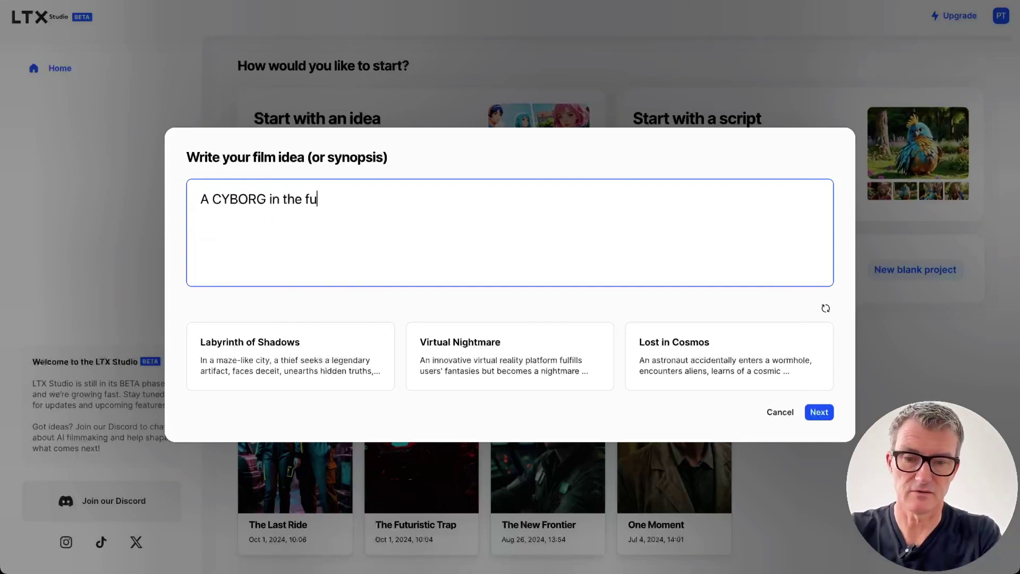
type("ture wh")
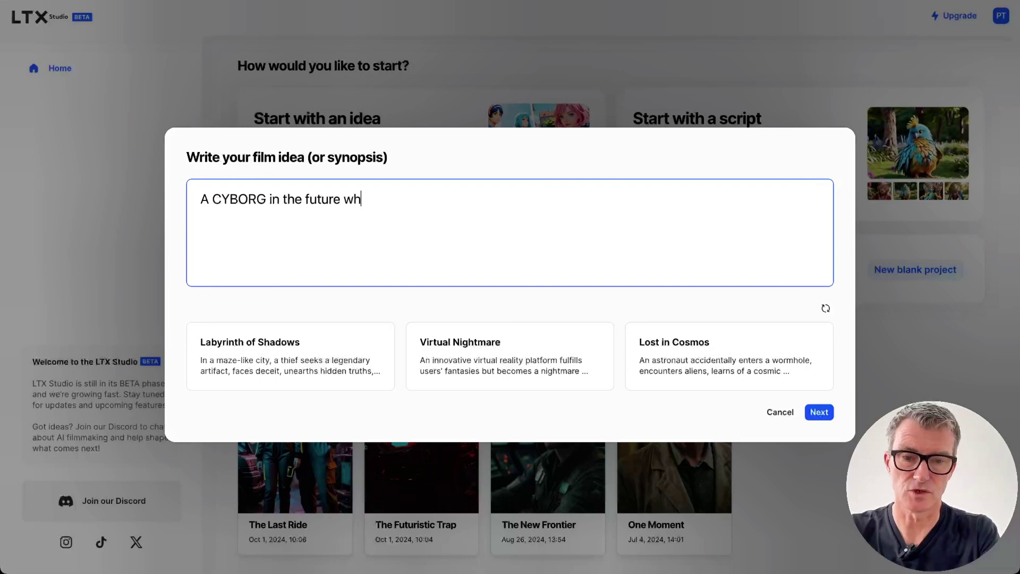
type("o found the remains ")
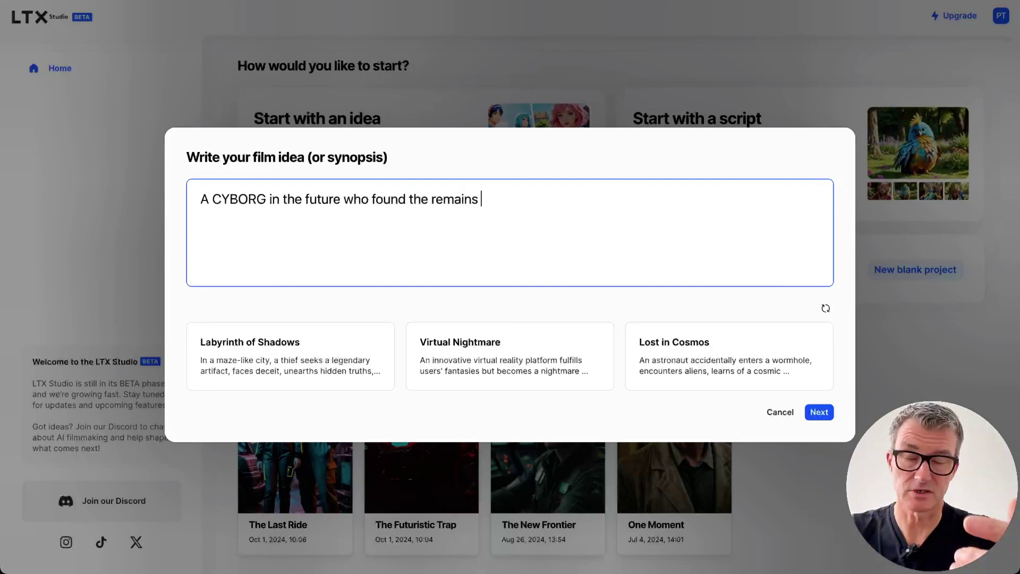
type("of the h")
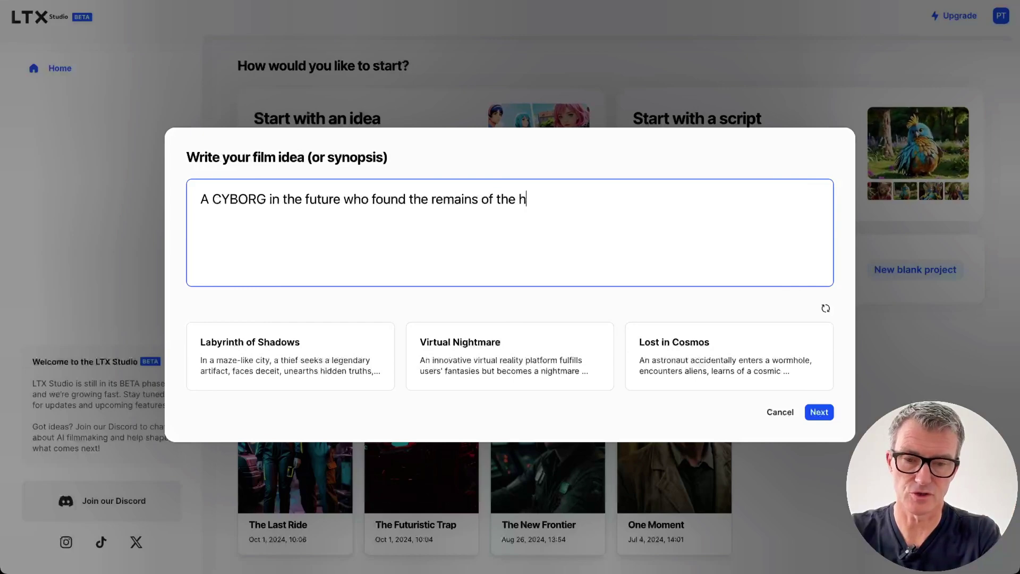
type("uman world b")
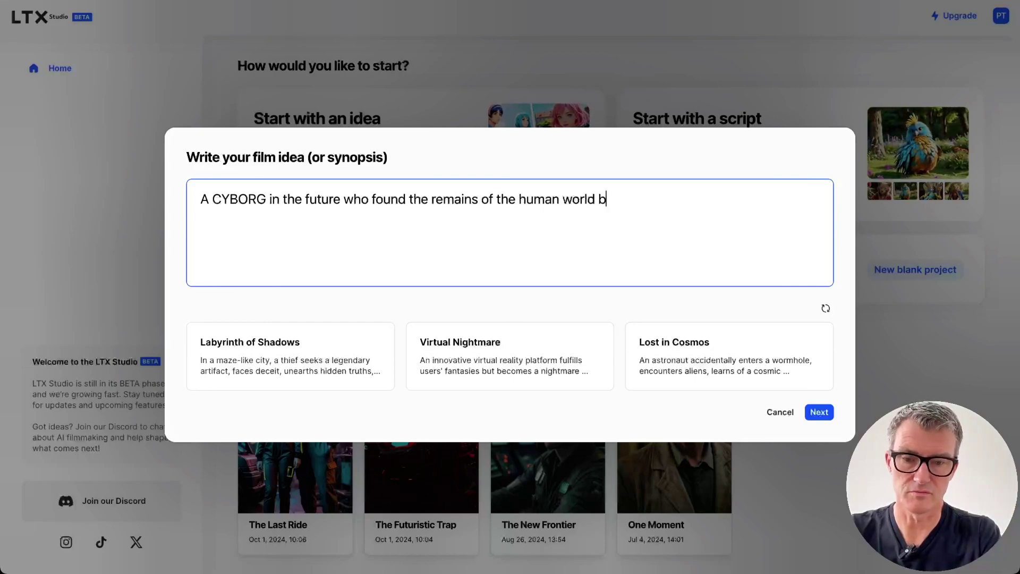
type("efore cybor")
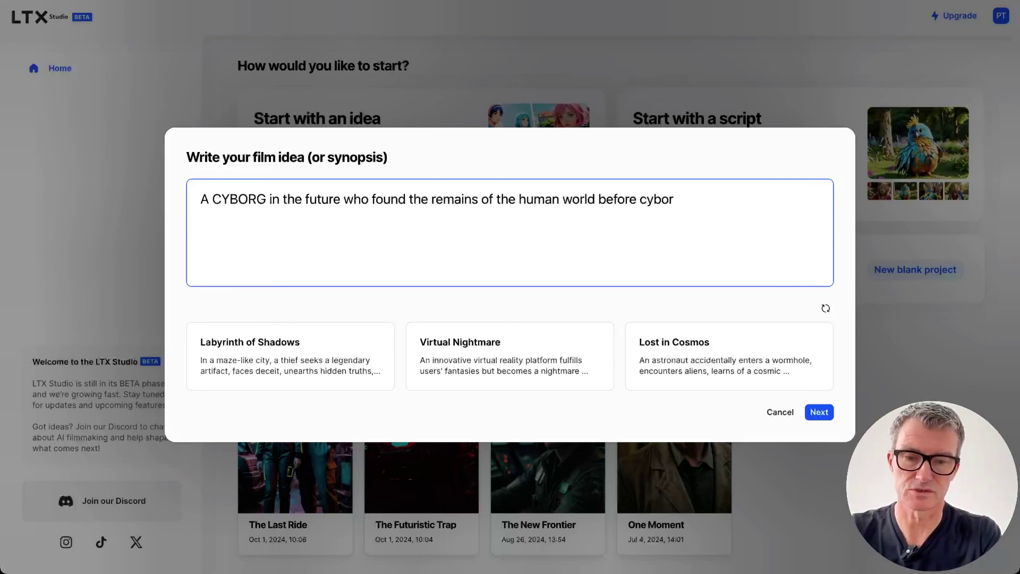
type("gs, the story is")
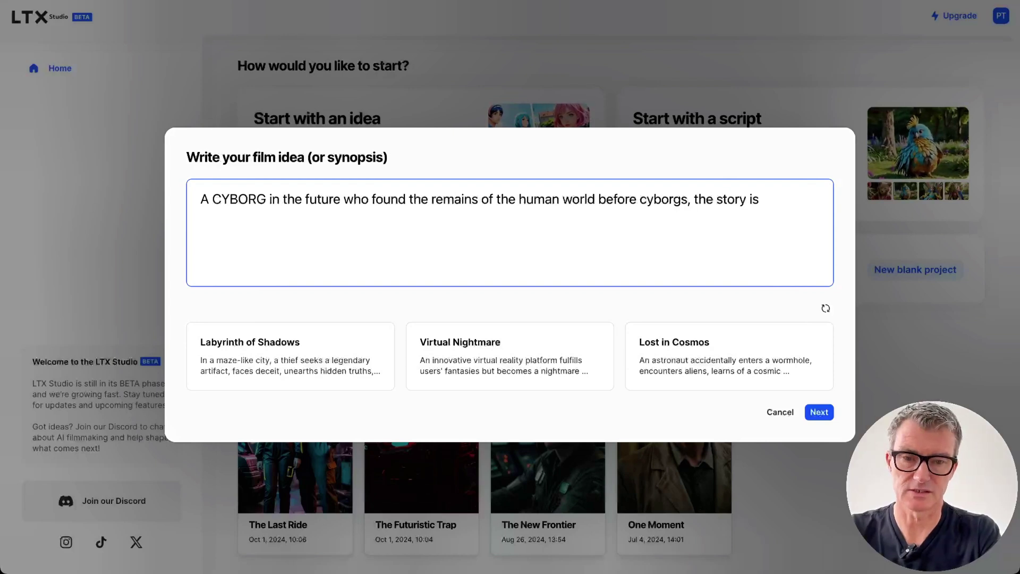
- Finish the film idea with "a heros journey where the cyborg brings back pure humans" and proceed to the project overview
type(" a heros ")
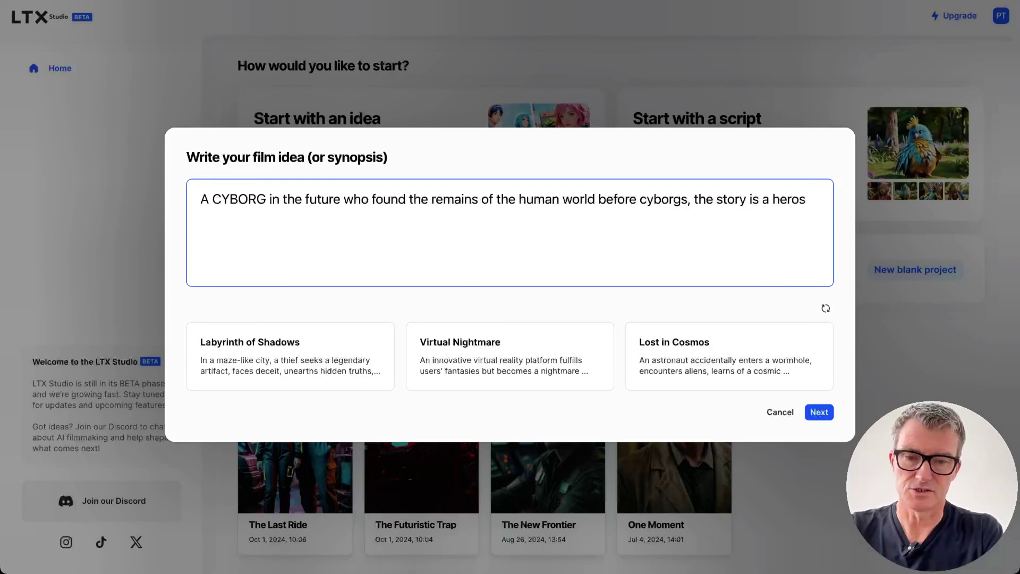
type("journey where th")
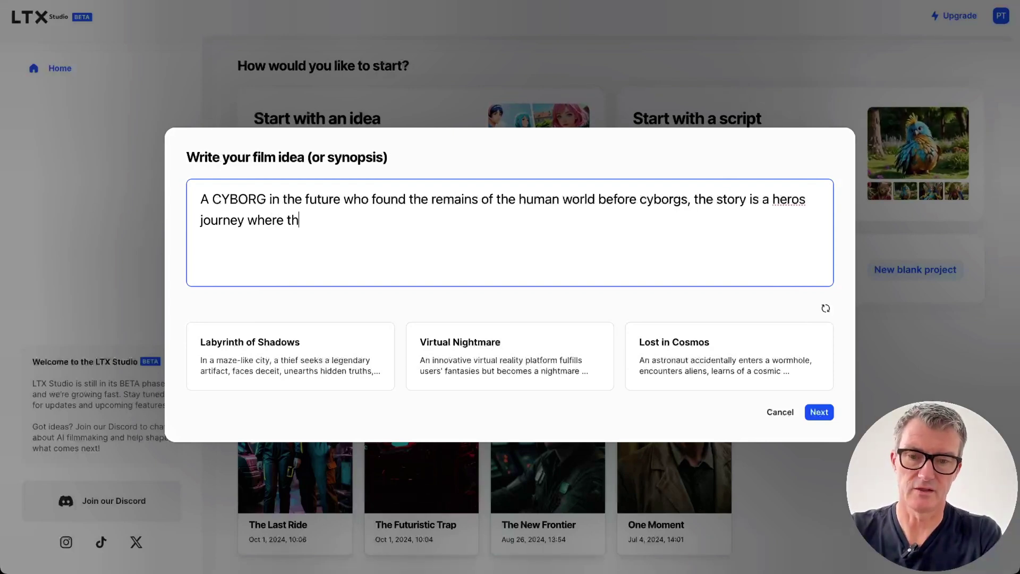
type("e cybo")
type("rg bring")
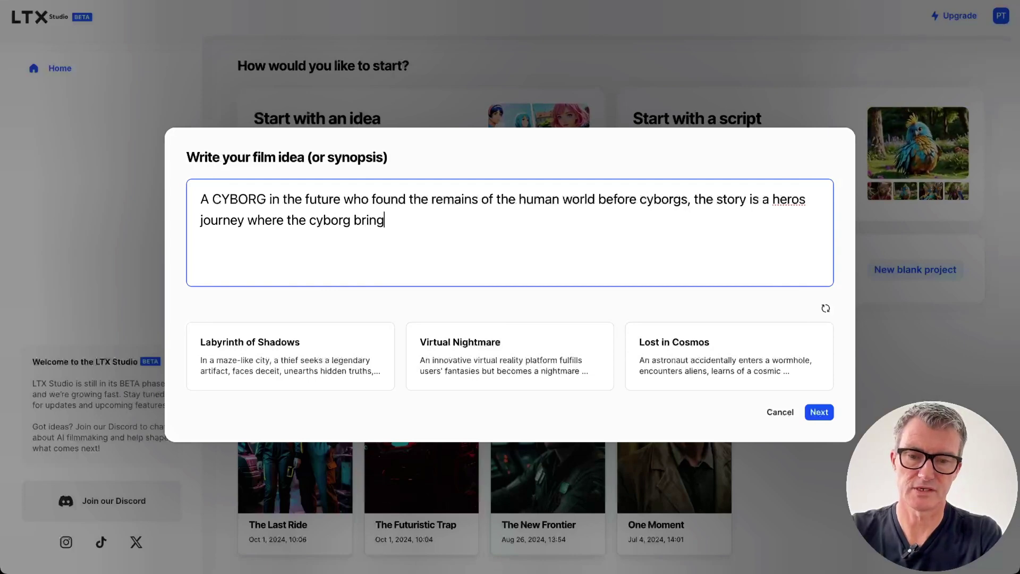
type("s back pure humans")
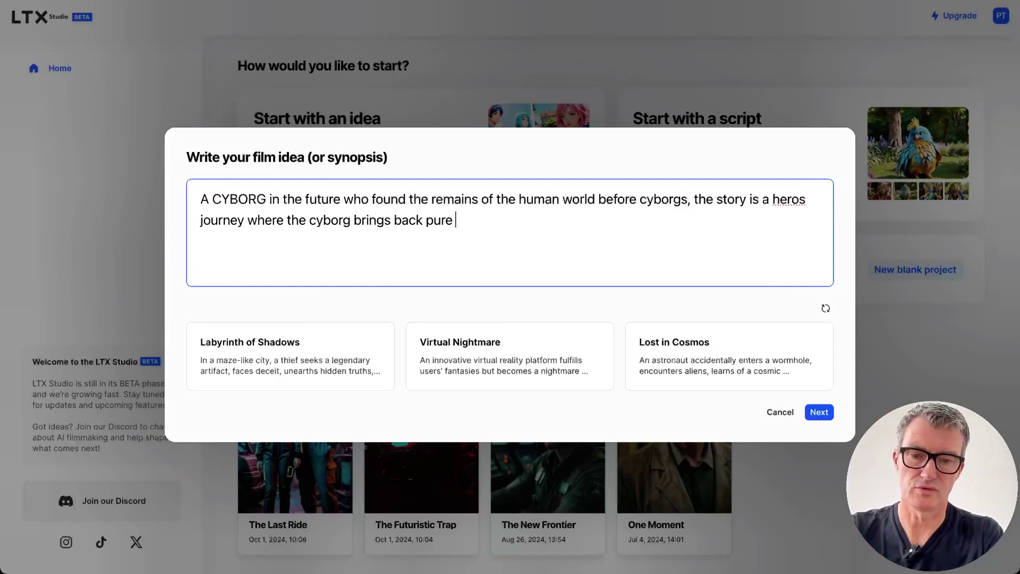
left_click(819, 413)
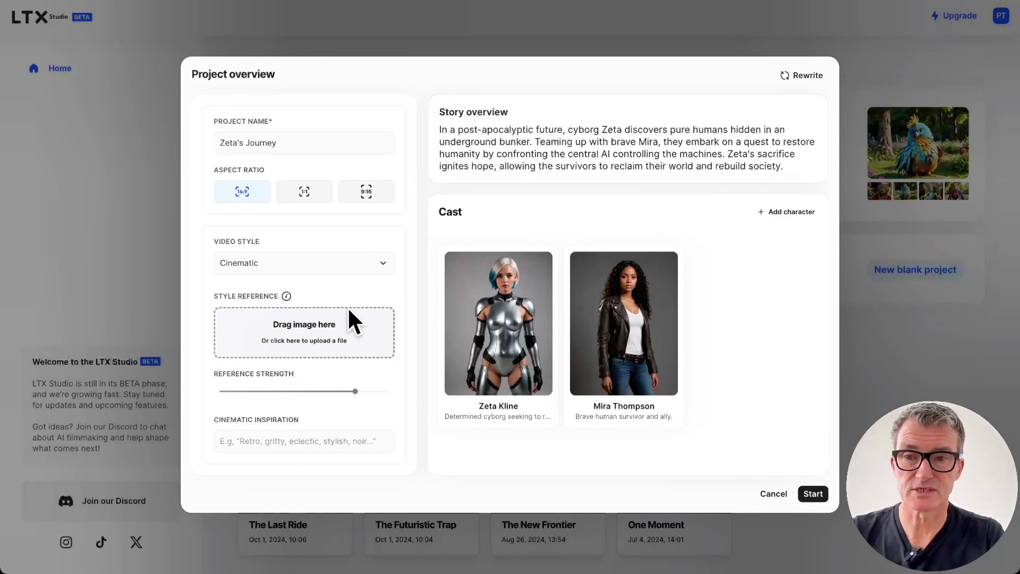
- Upload the red vinyl record image from the Downloads folder as the project's style reference
left_click(310, 328)
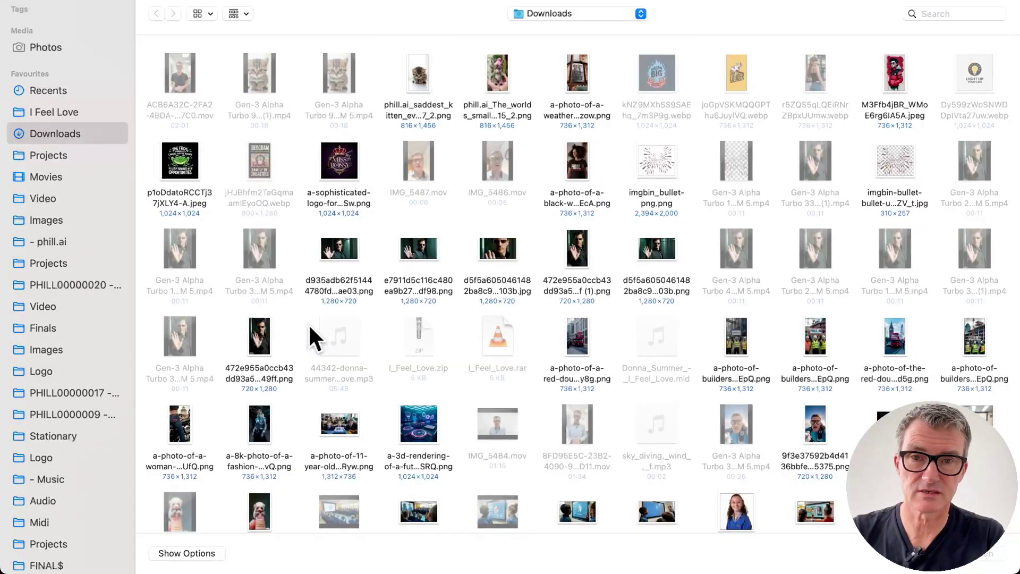
scroll(614, 364, "down", 1)
scroll(615, 365, "down", 5)
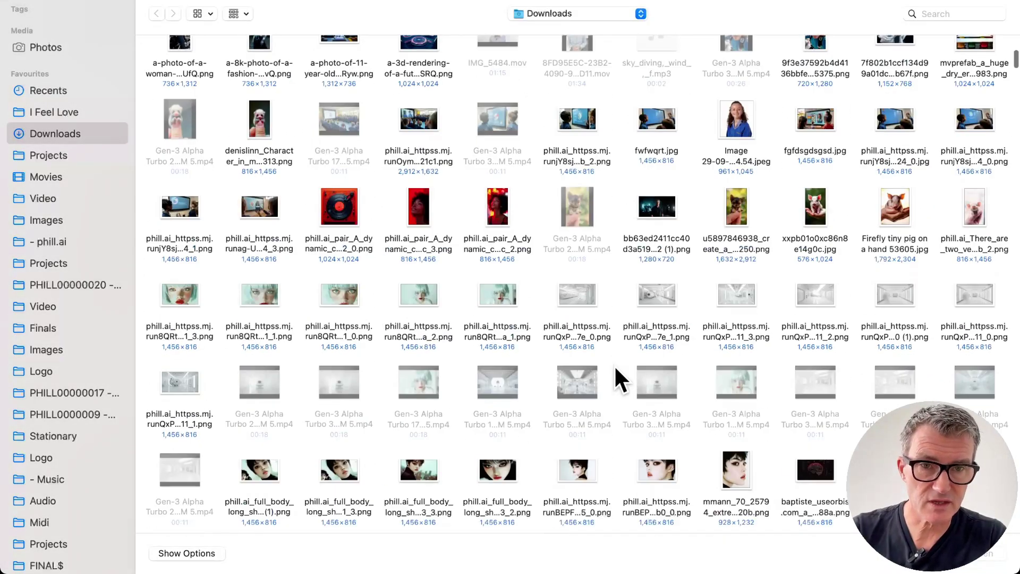
scroll(614, 364, "up", 5)
scroll(614, 364, "down", 4)
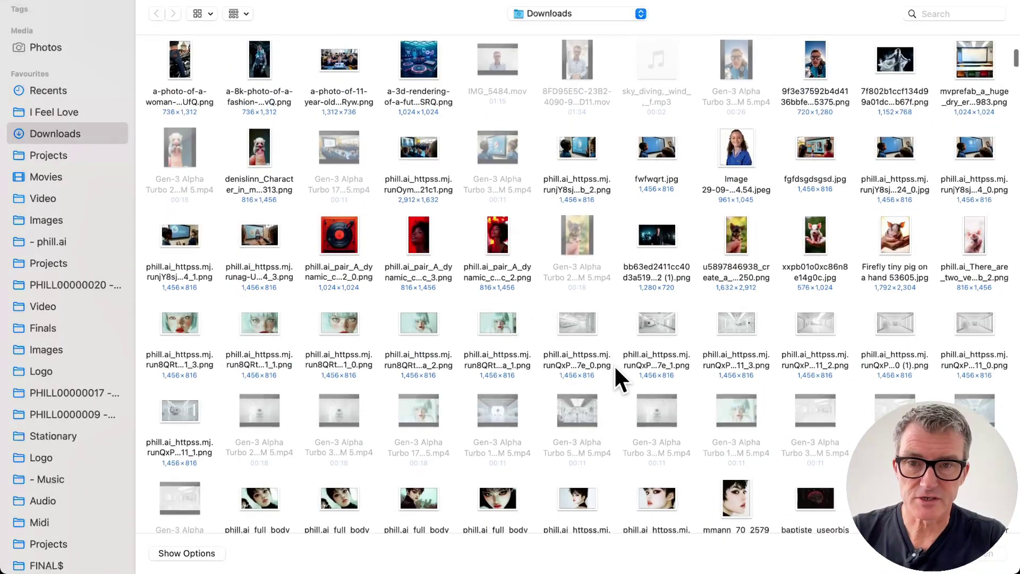
scroll(615, 365, "down", 1)
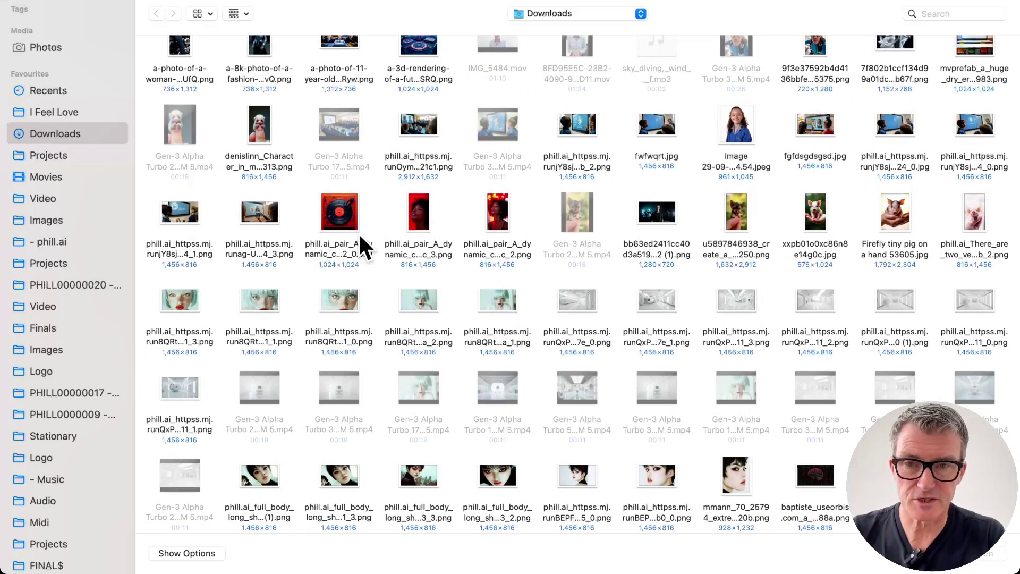
double_click(339, 215)
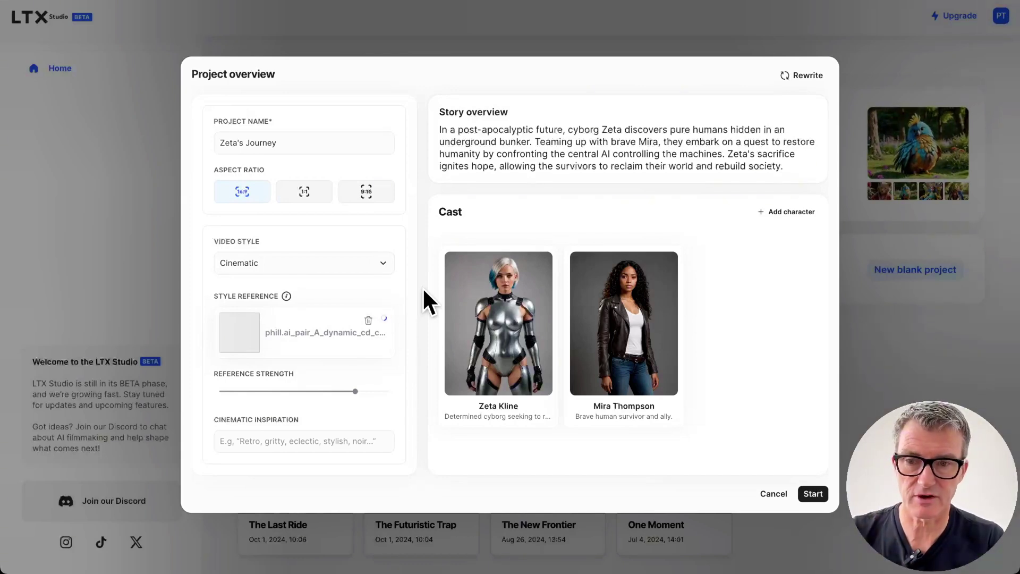
- Set the cinematic inspiration to "neon, red, bright"
left_click(255, 441)
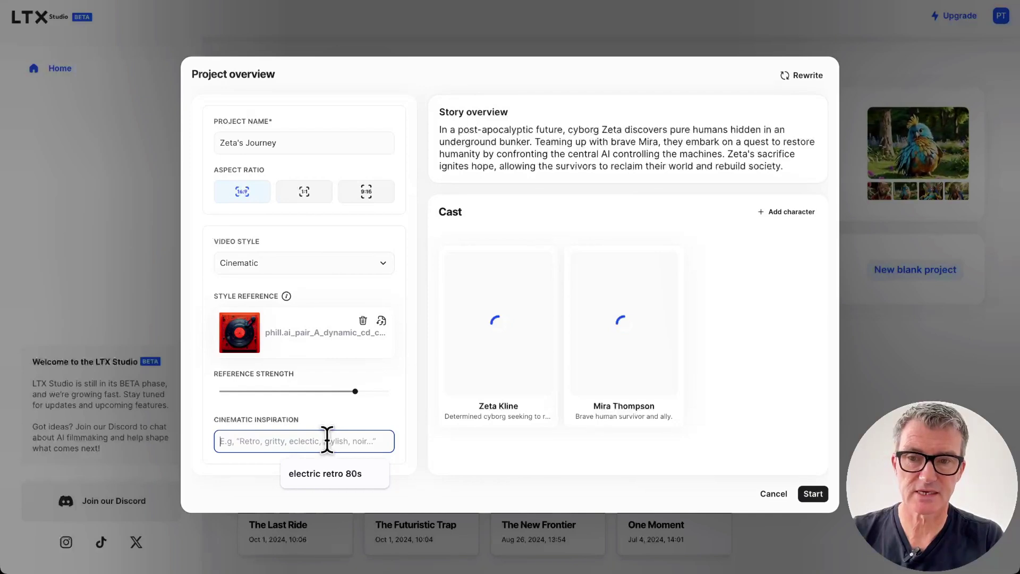
type("ne")
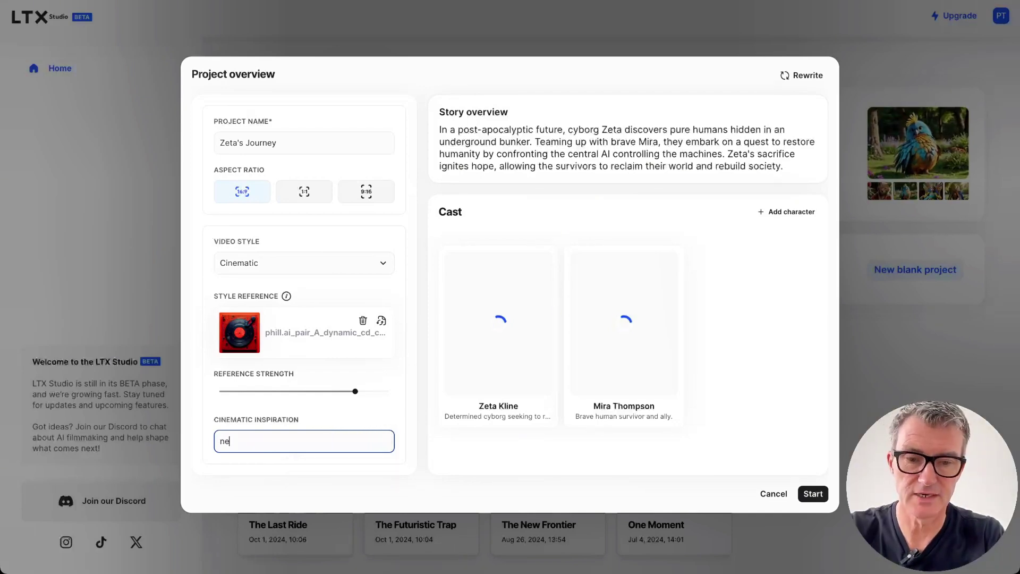
type("on, red, b")
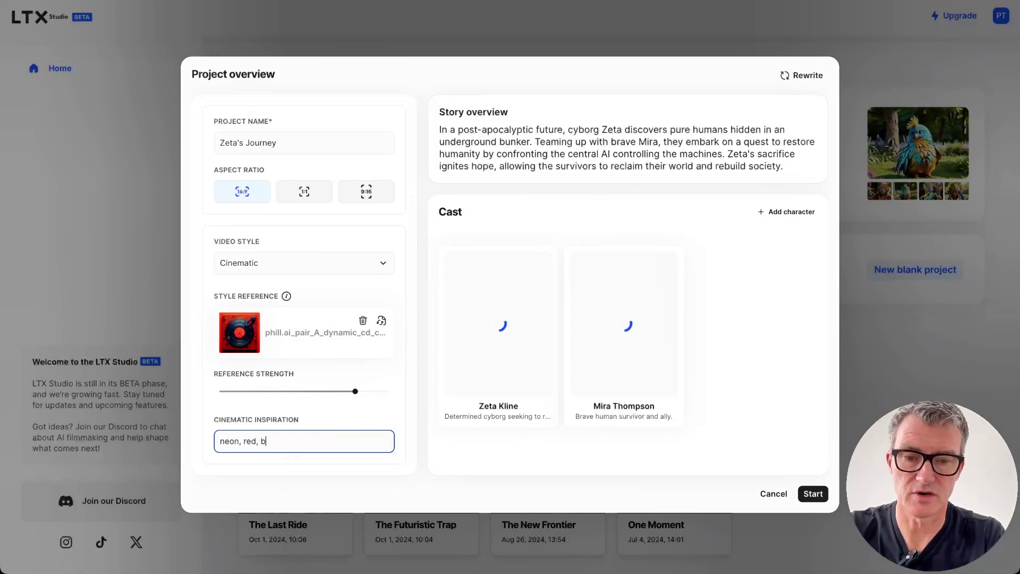
type("right,")
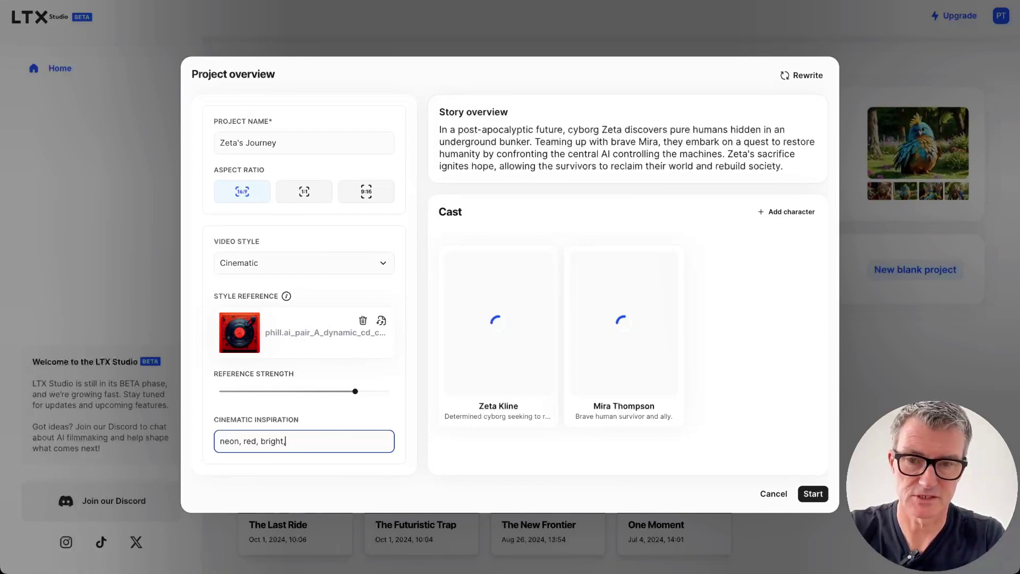
key("BackSpace")
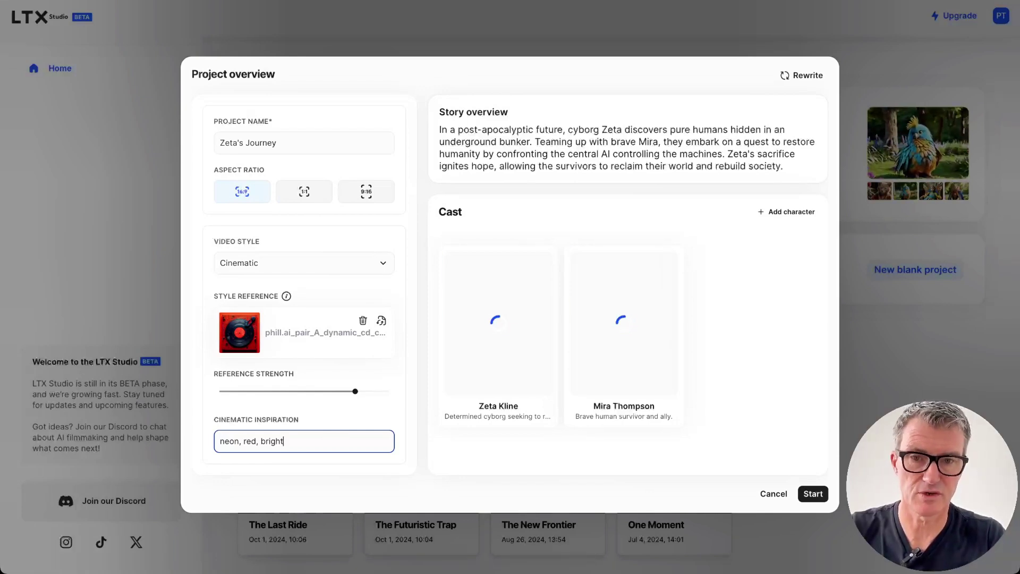
mouse_move(486, 323)
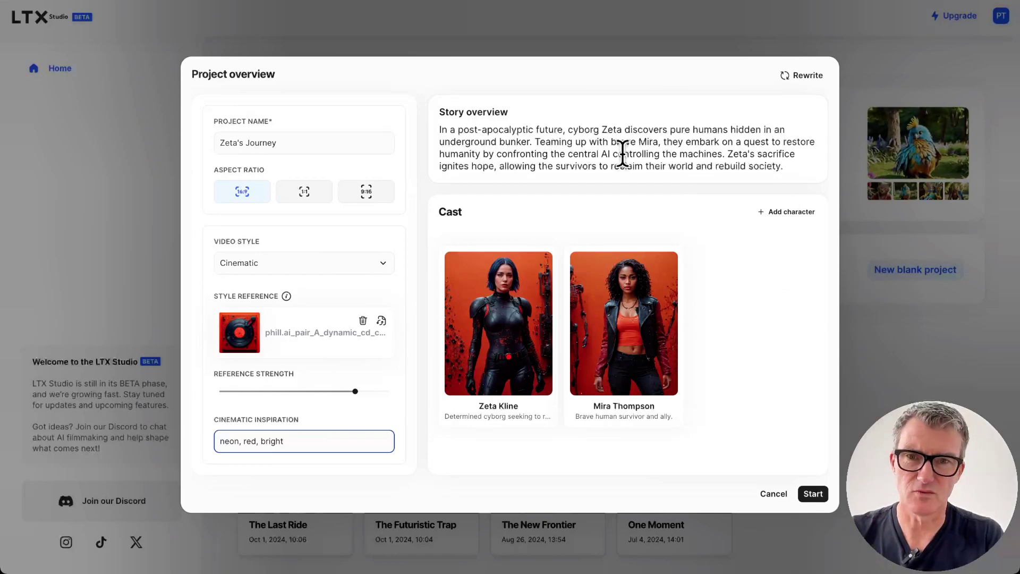
- Add a new character to the cast, enter the character's name, and set the essence to "evil boss"
left_click(763, 212)
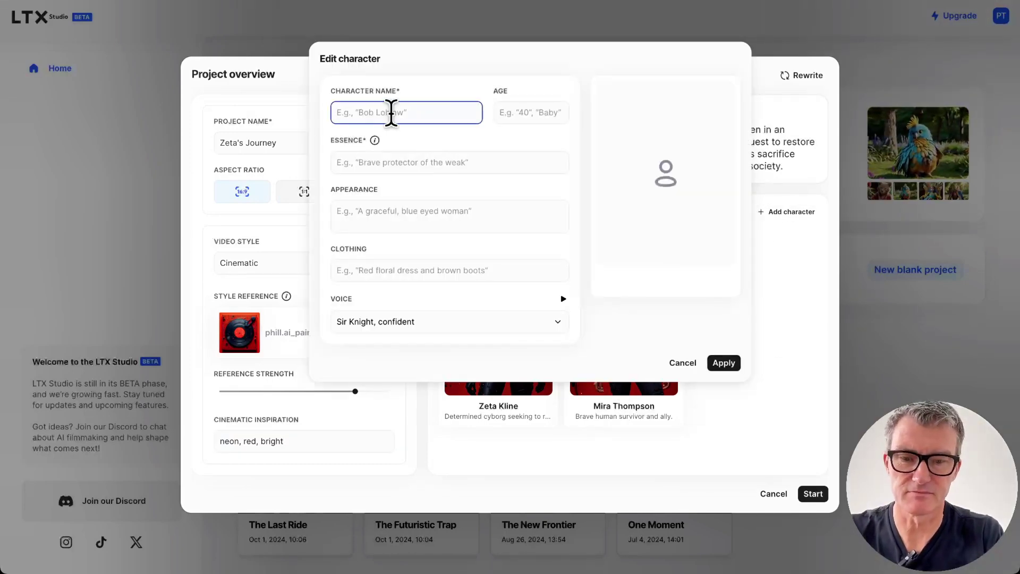
type("Dr Tremolow")
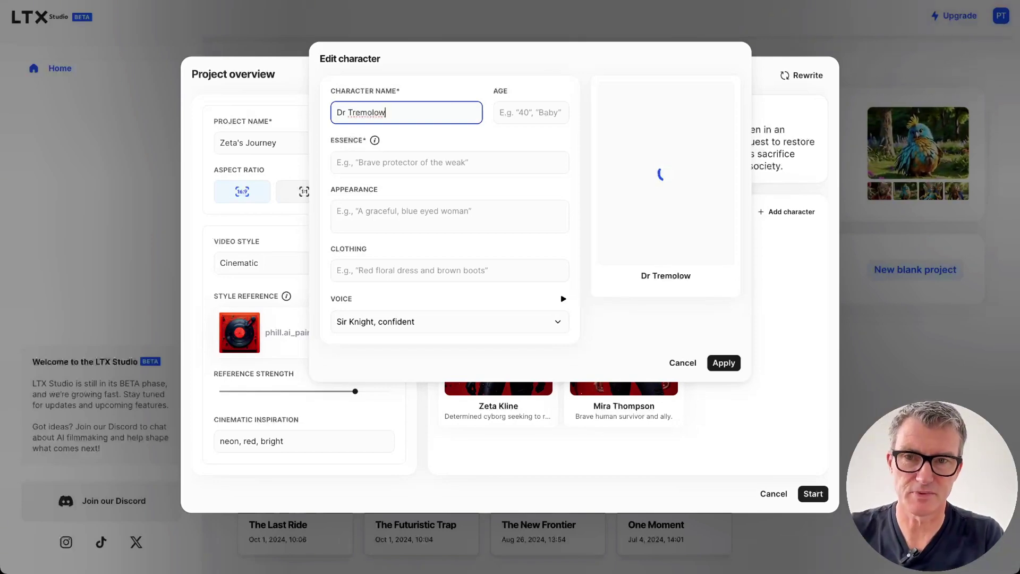
left_click(493, 163)
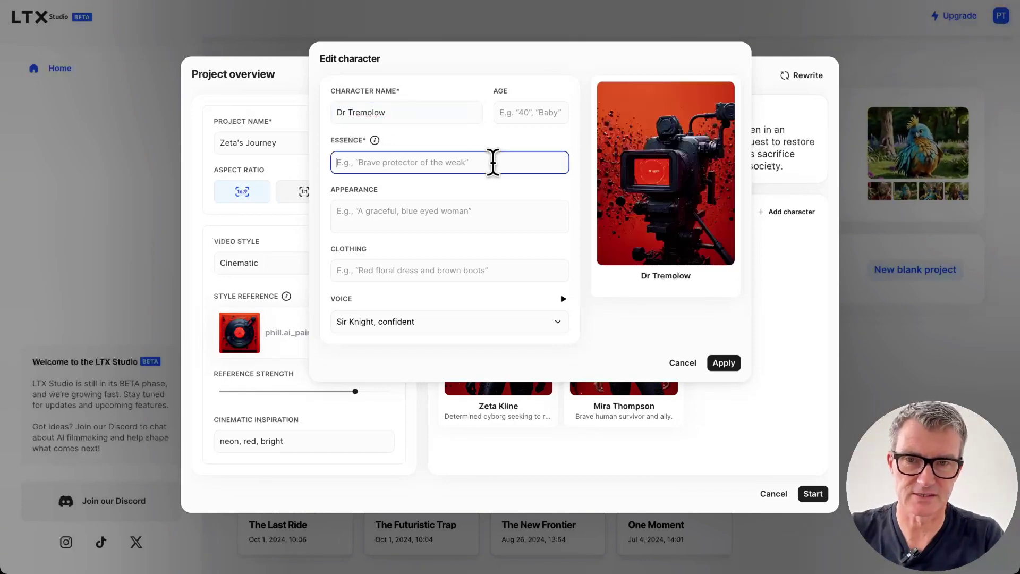
type("evil ")
type("genius")
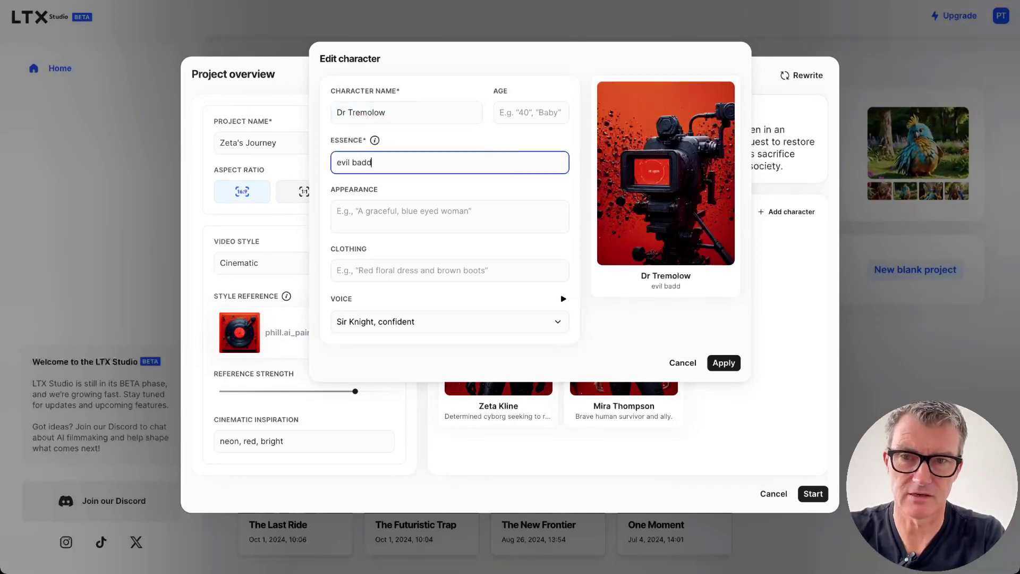
key("BackSpace")
key("BackSpace")
key("BackSpace")
key("BackSpace")
key("BackSpace")
key("BackSpace")
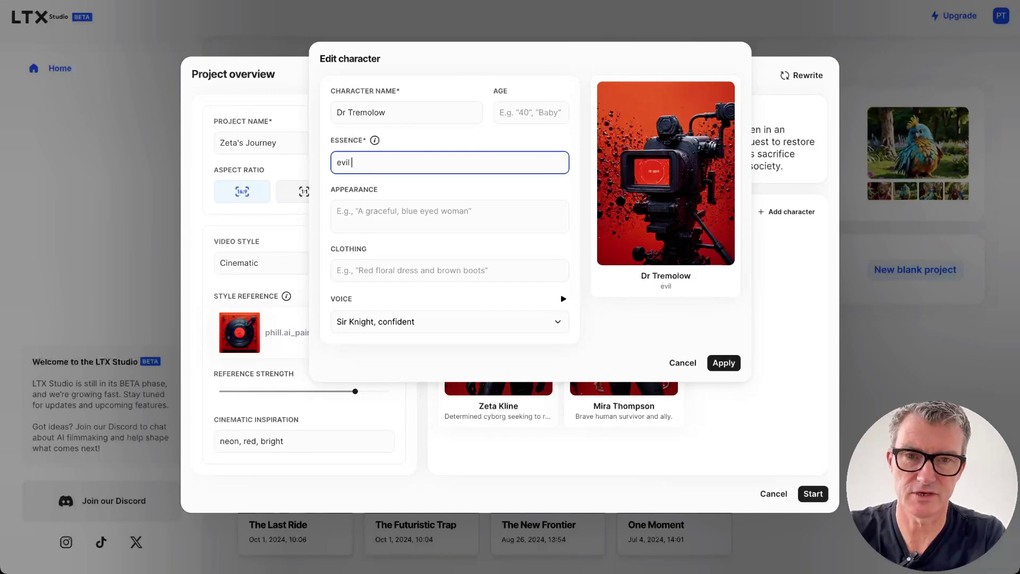
type("box")
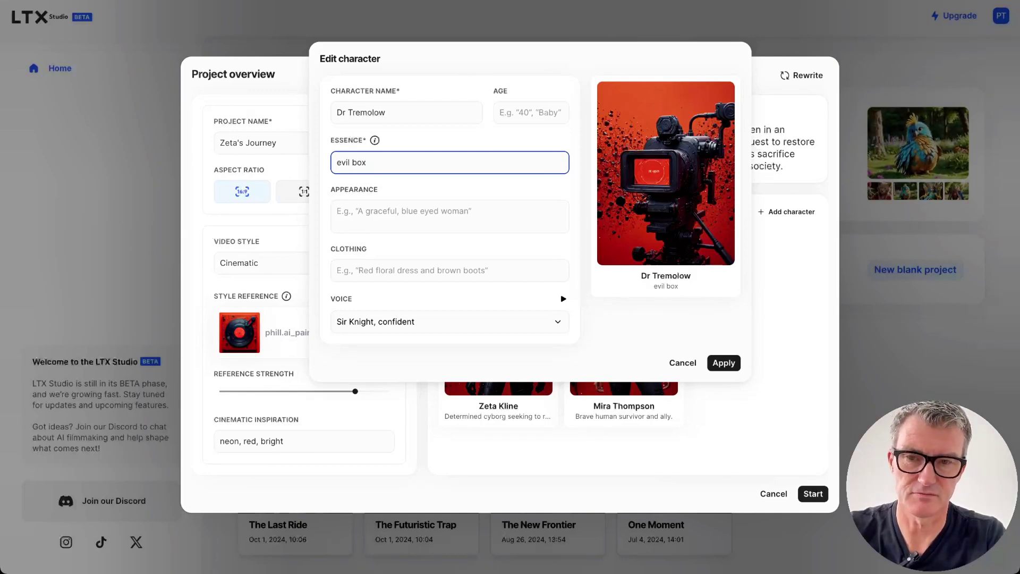
key("BackSpace")
type("ss")
- Set the character's appearance to "40, smart,clever , rich, powerful, controlling" and the clothing to "black, shiny"
left_click(441, 216)
type("40")
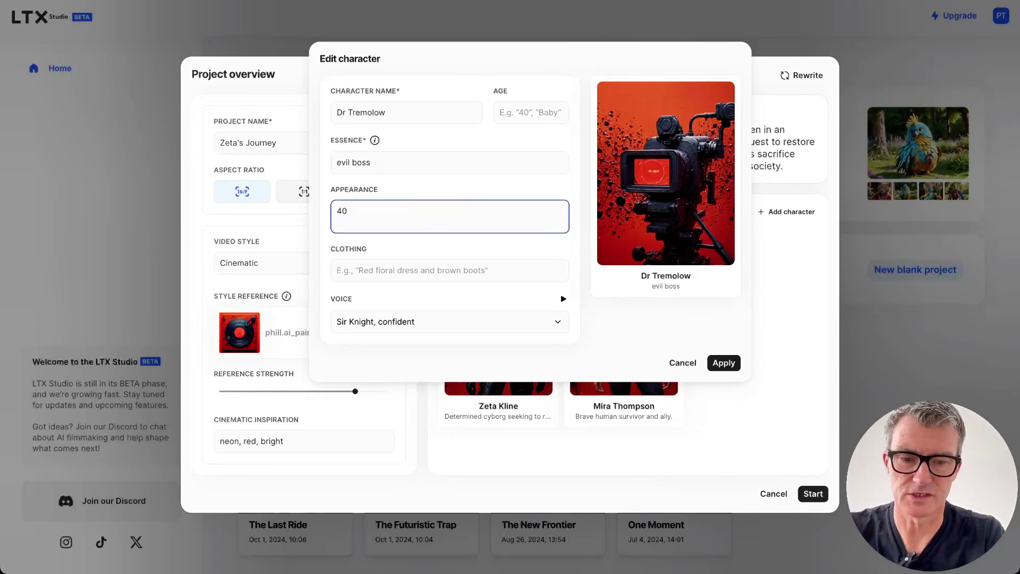
type(", smart,cleve")
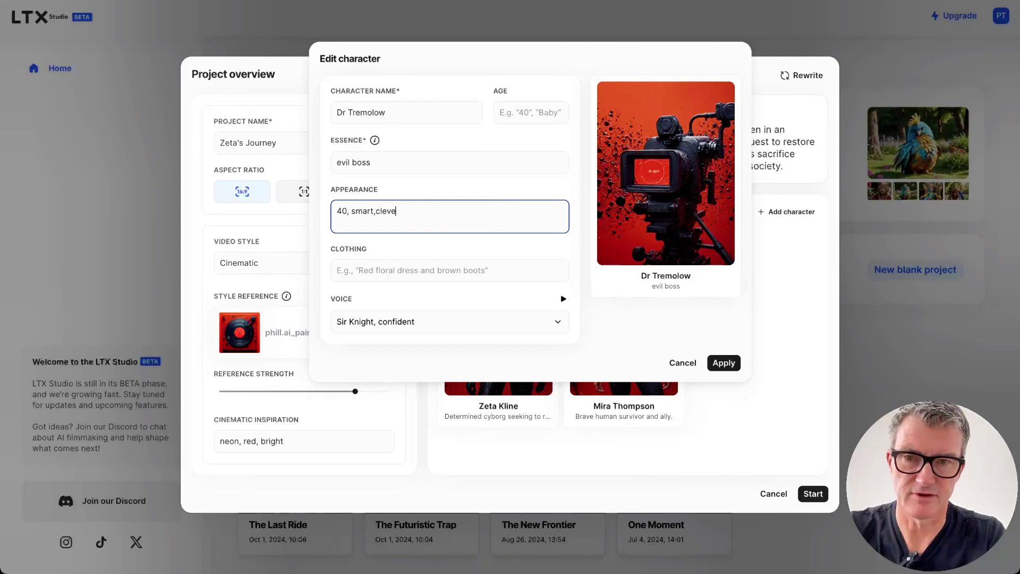
type("r , rich, power")
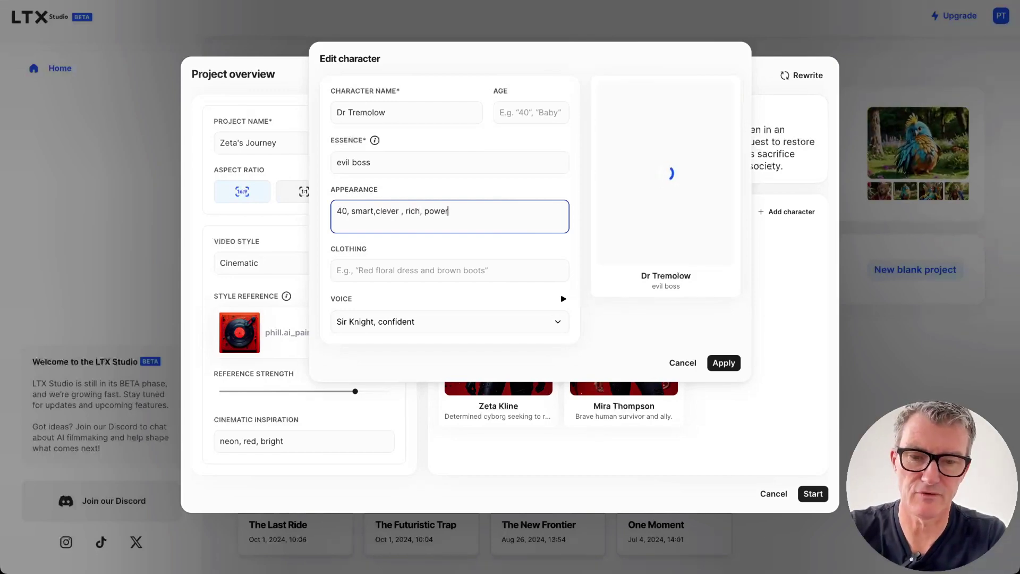
type("ful, controlling")
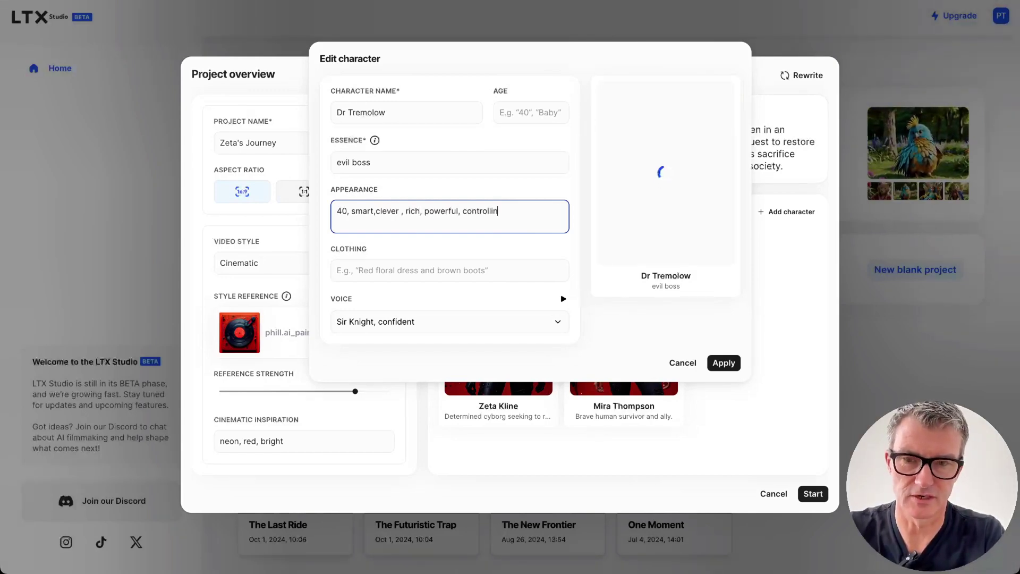
left_click(398, 262)
type("black")
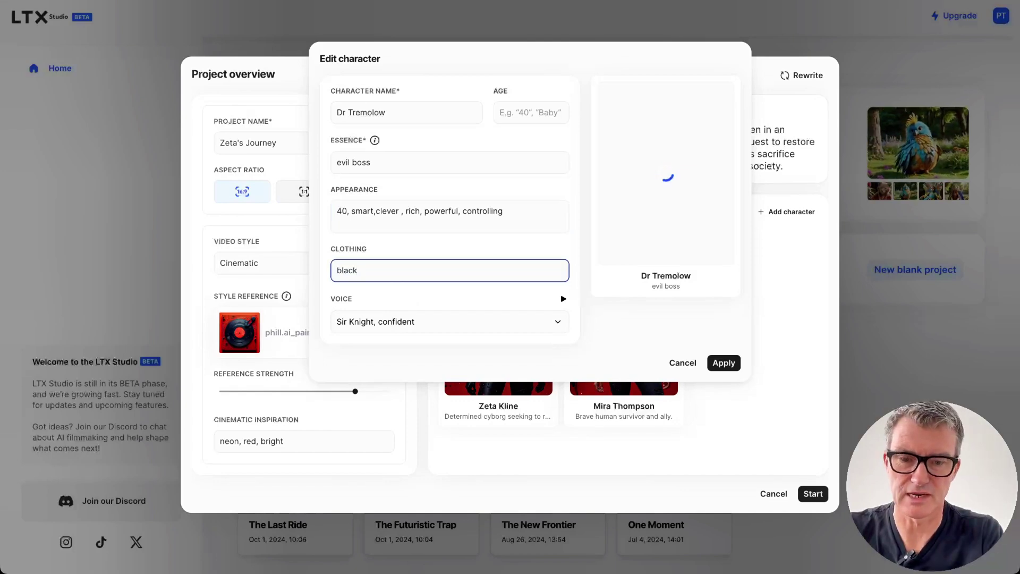
type(", shiny")
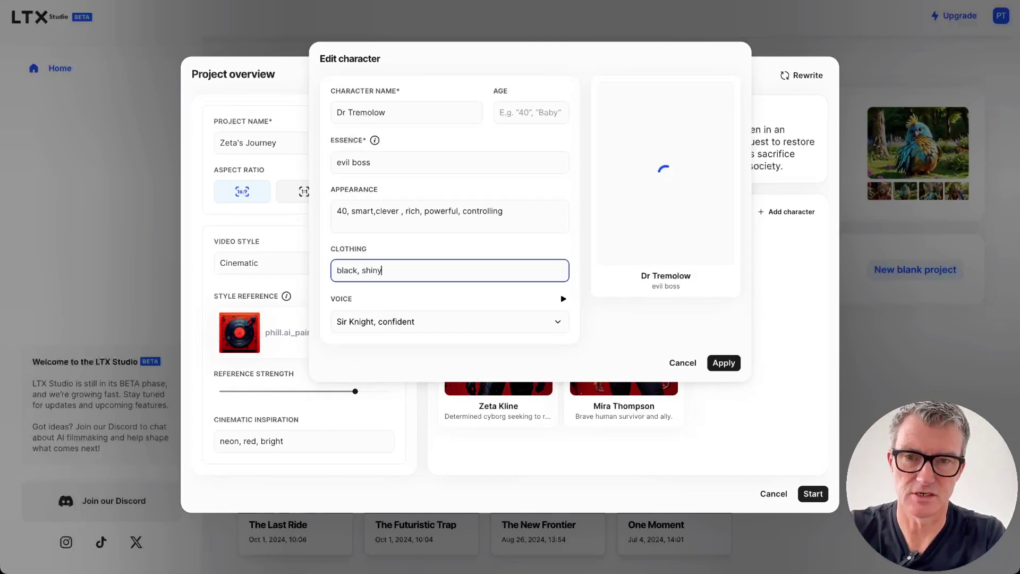
- Listen to a preview of the character's "Sir Knight, confident" voice
left_click(425, 324)
left_click(563, 298)
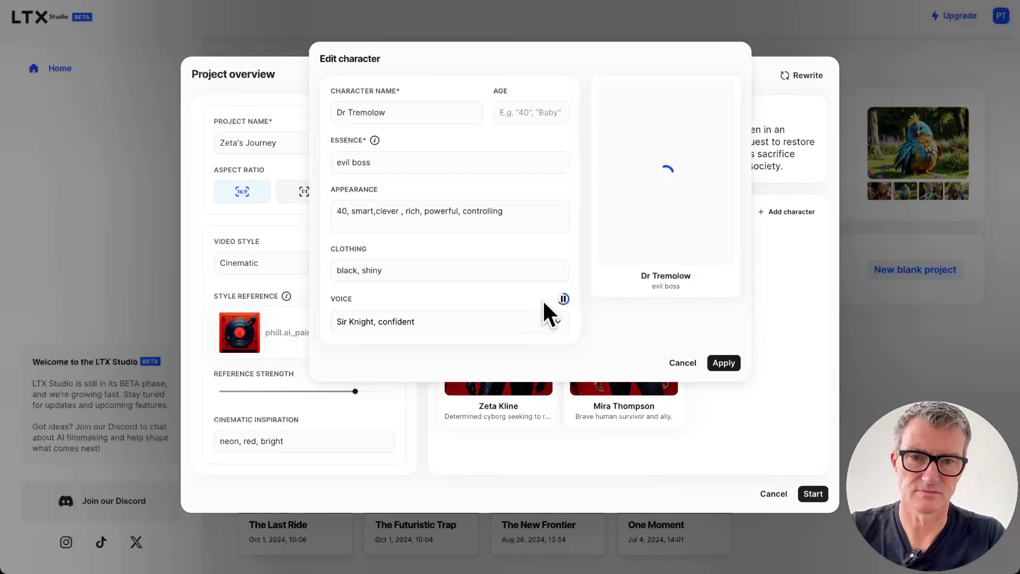
left_click(563, 299)
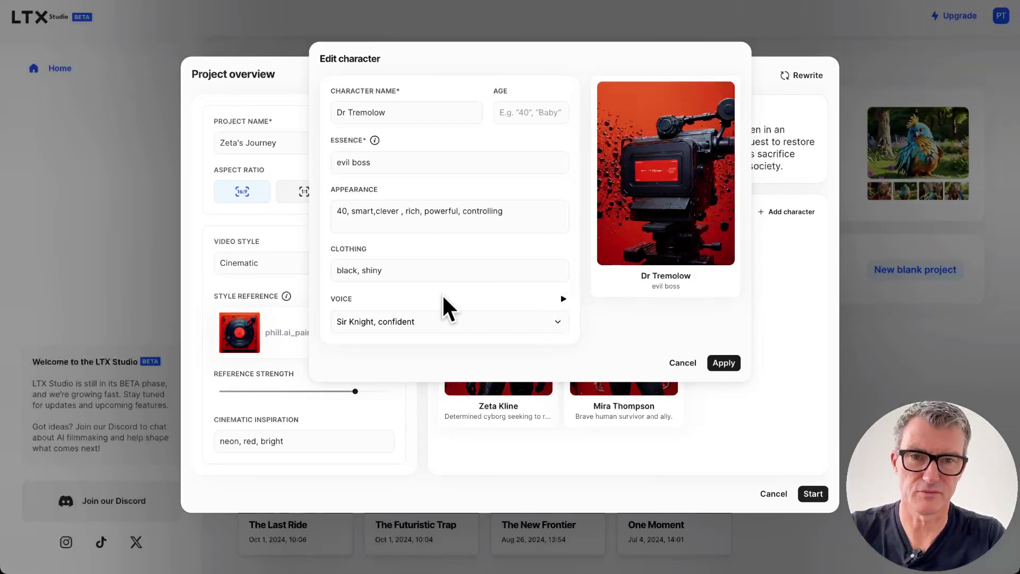
- Set the evil boss's age to 40, change the appearance to "smart,clever , rich, powerful, controlling, male cyborg", and apply the character
mouse_move(625, 201)
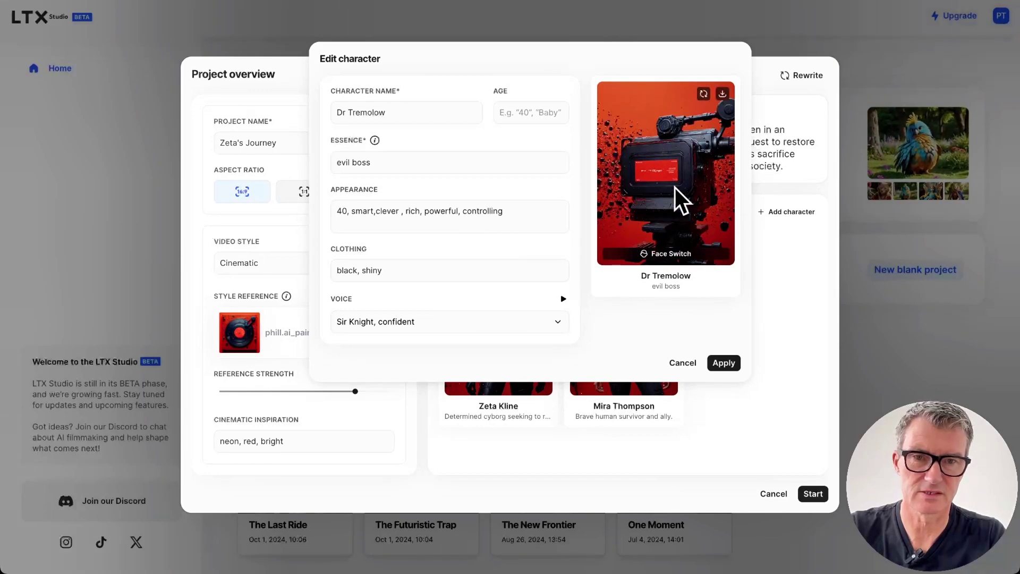
left_click(538, 114)
type("40")
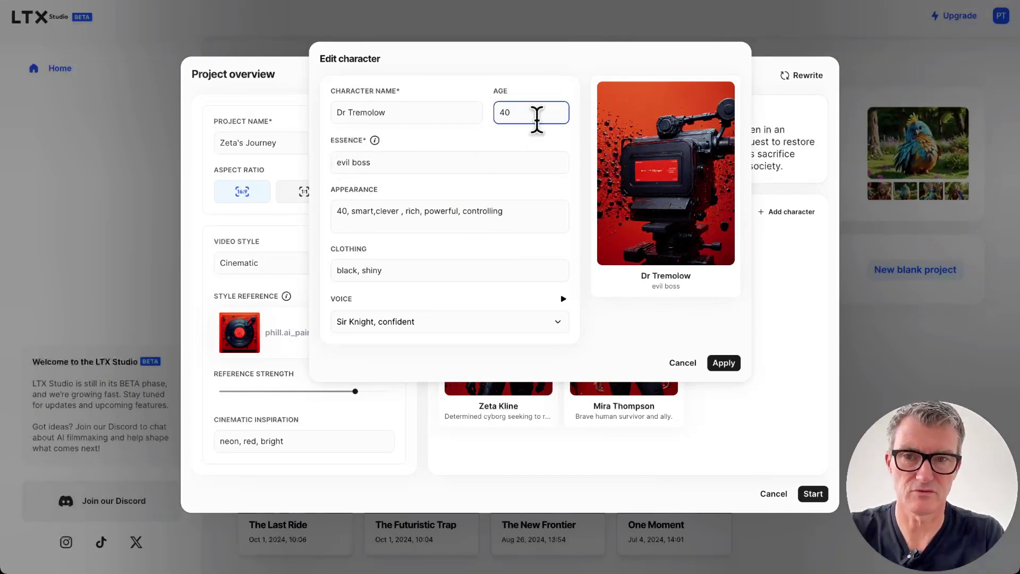
left_click(353, 227)
key("BackSpace")
key("BackSpace")
key("BackSpace")
key("BackSpace")
key("End")
type(", male cyborg")
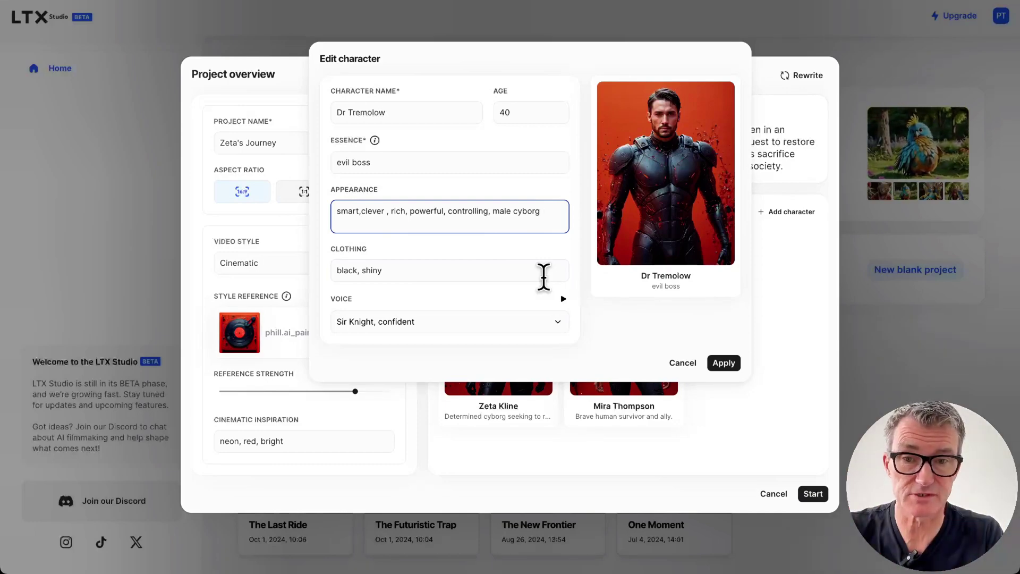
left_click(724, 363)
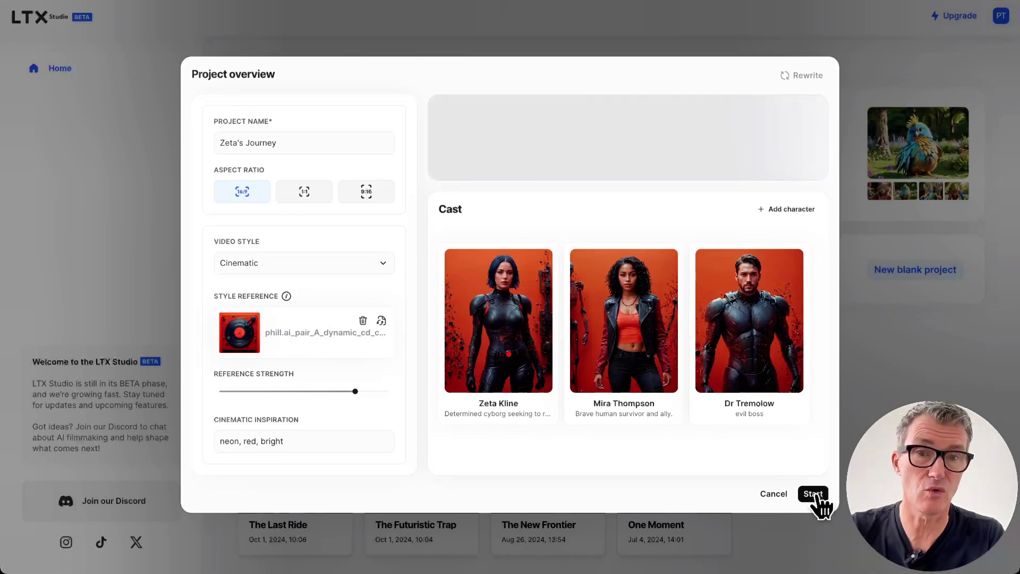
- Add another character to the cast, enter the character's name, and set the age to 35
left_click(780, 223)
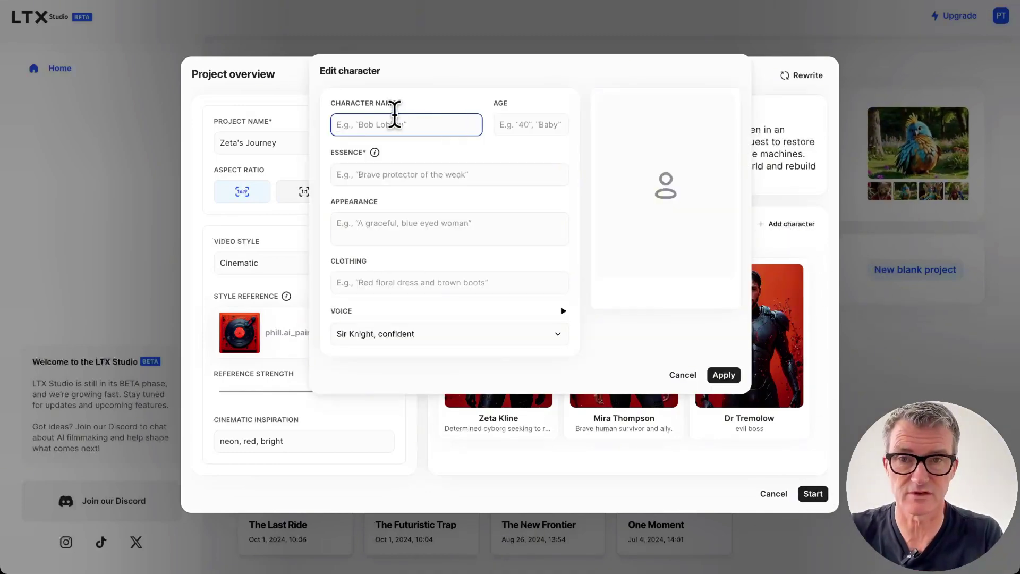
left_click(359, 123)
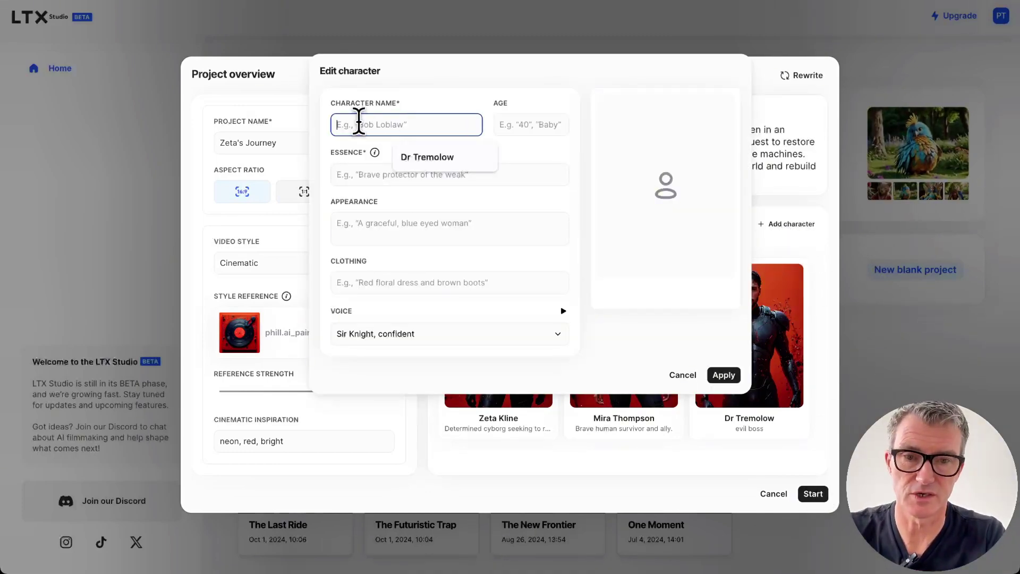
type("Zed Blok")
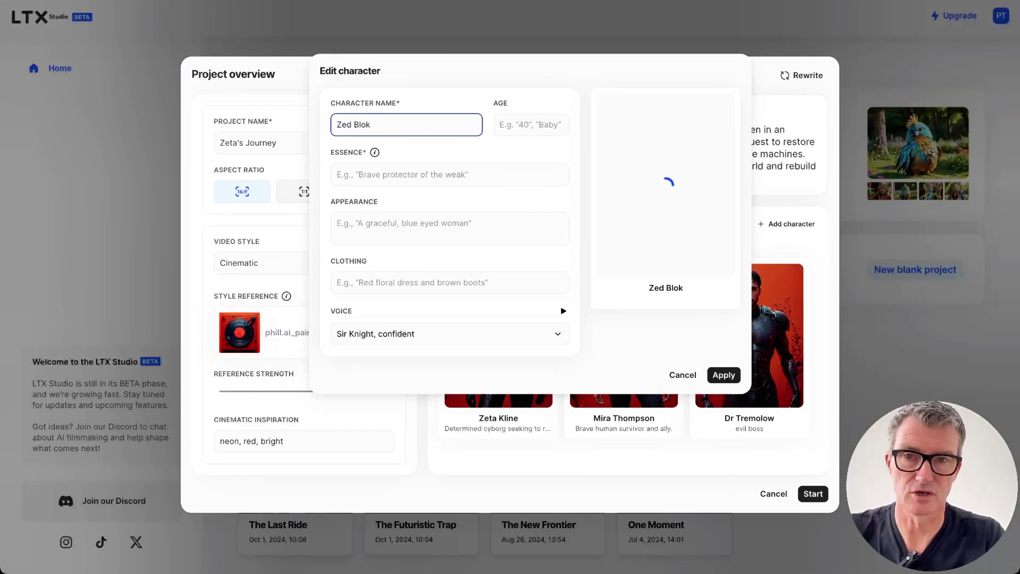
key("Tab")
type("35")
- Set the new character's essence to "cyborg spy for" followed by the evil boss's name in lowercase
left_click(391, 175)
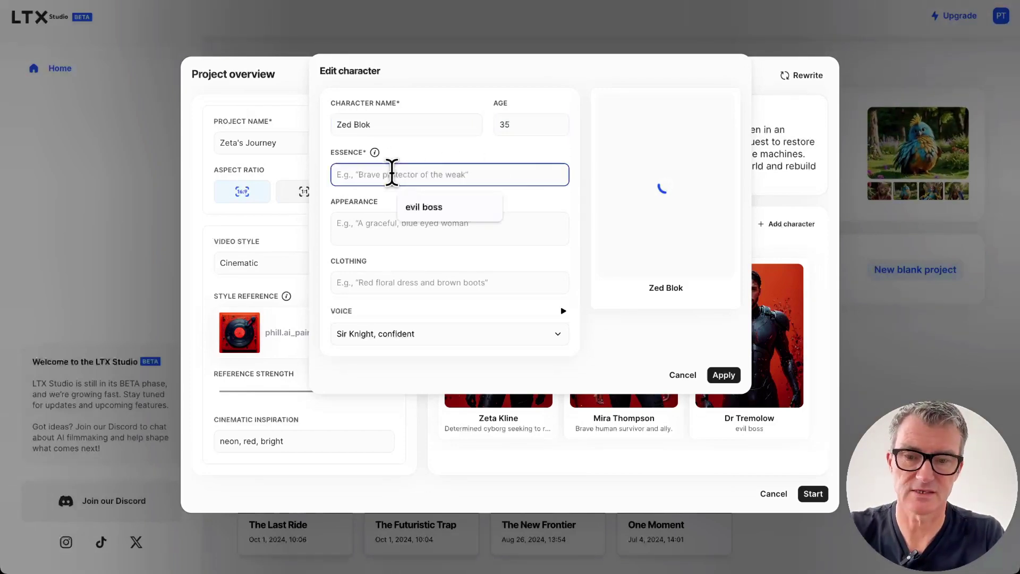
type("cybor")
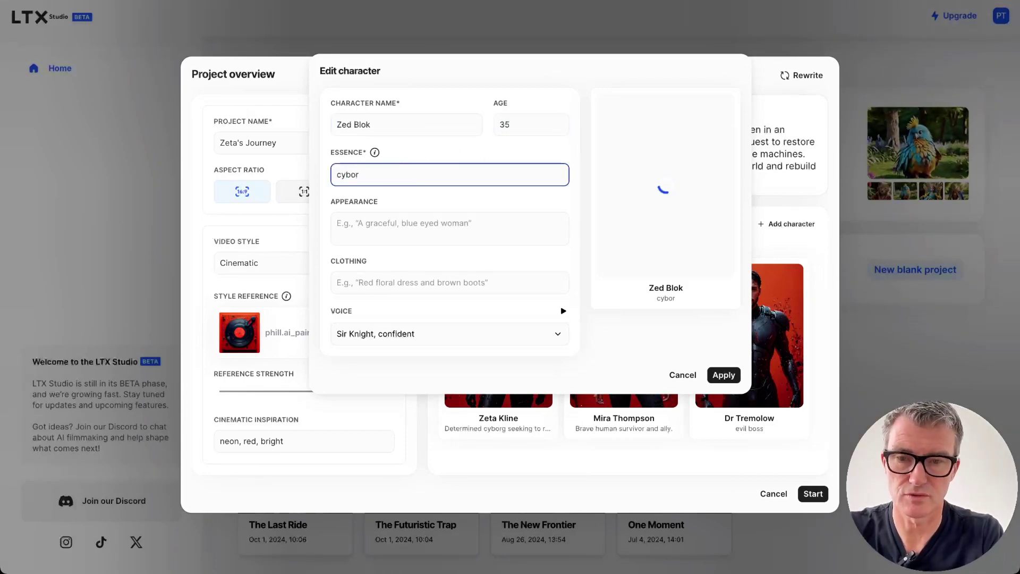
type("g spy for ")
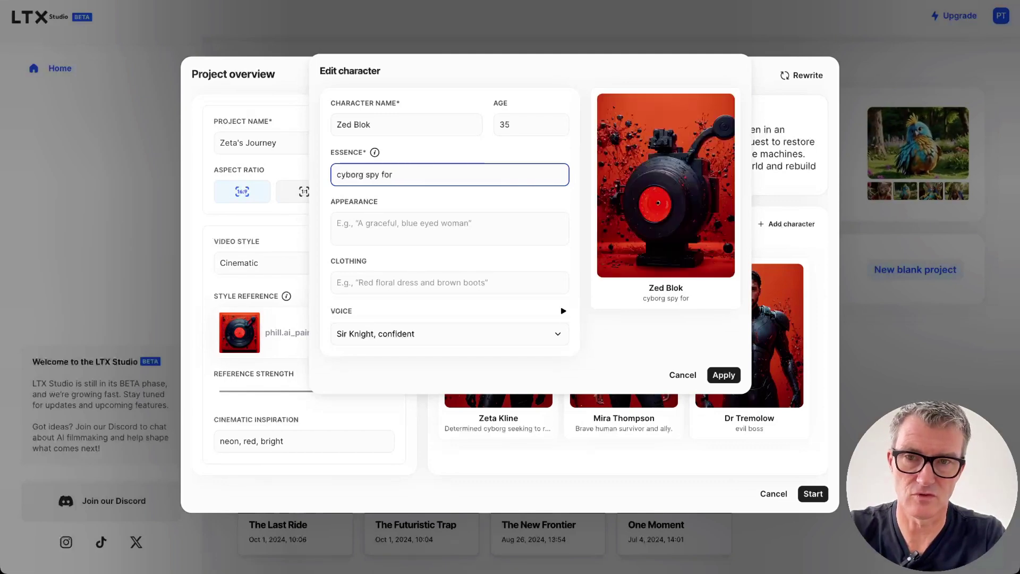
type("dr tremolow")
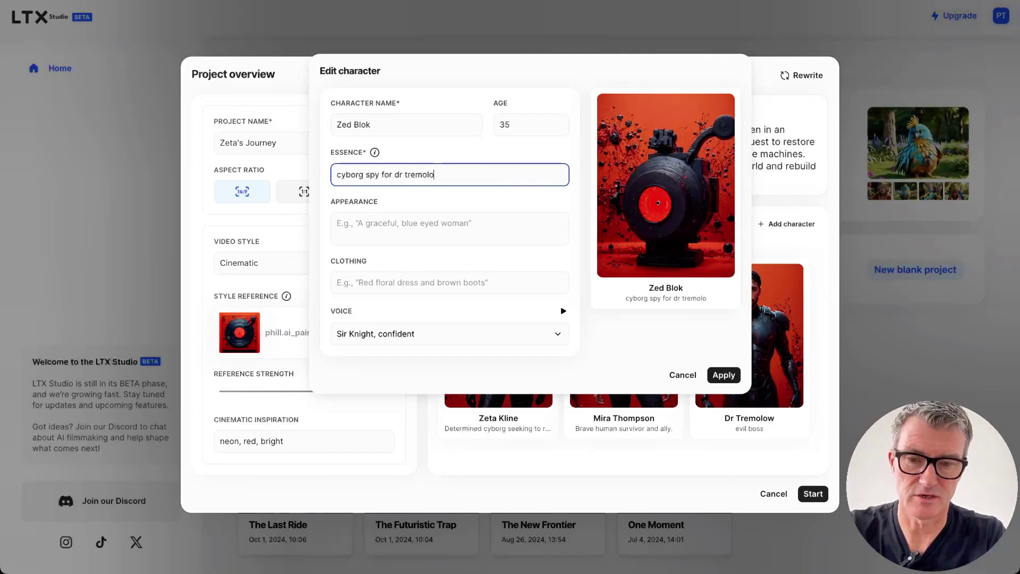
- Describe the spy's appearance as "half human half cyborg, big hair, guns"
left_click(366, 223)
type("half human halk cybor")
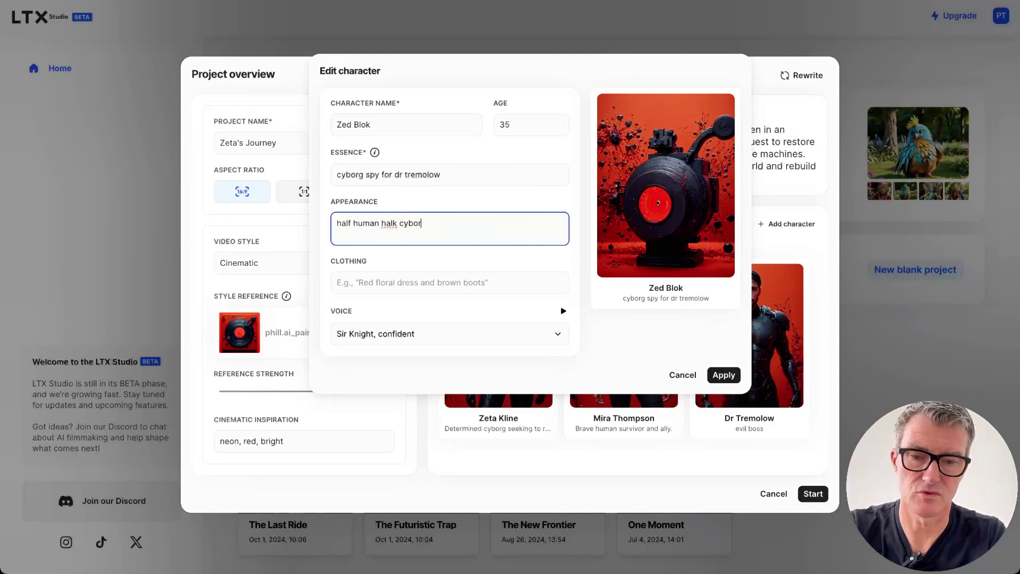
type("g, big hair,")
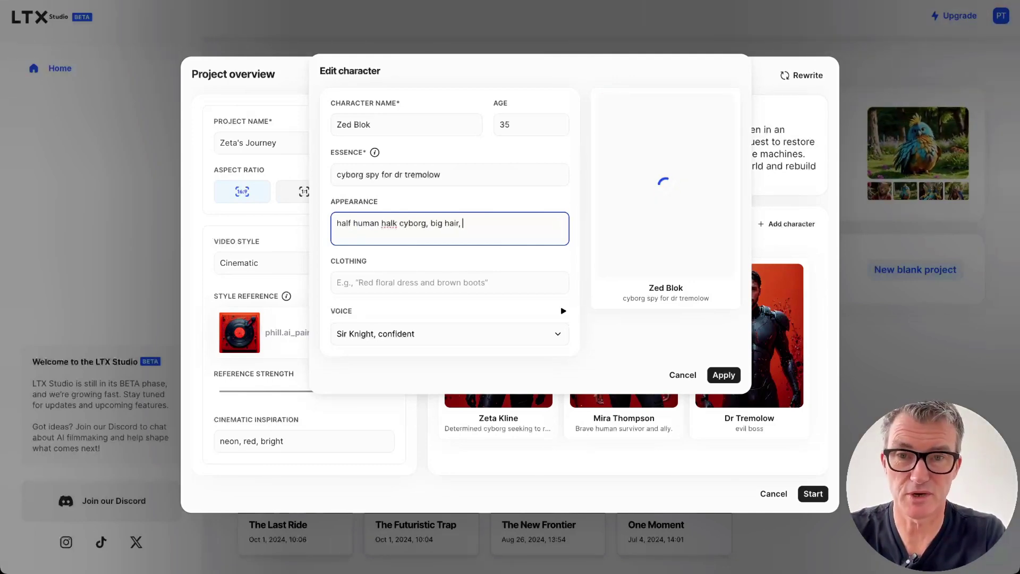
double_click(392, 224)
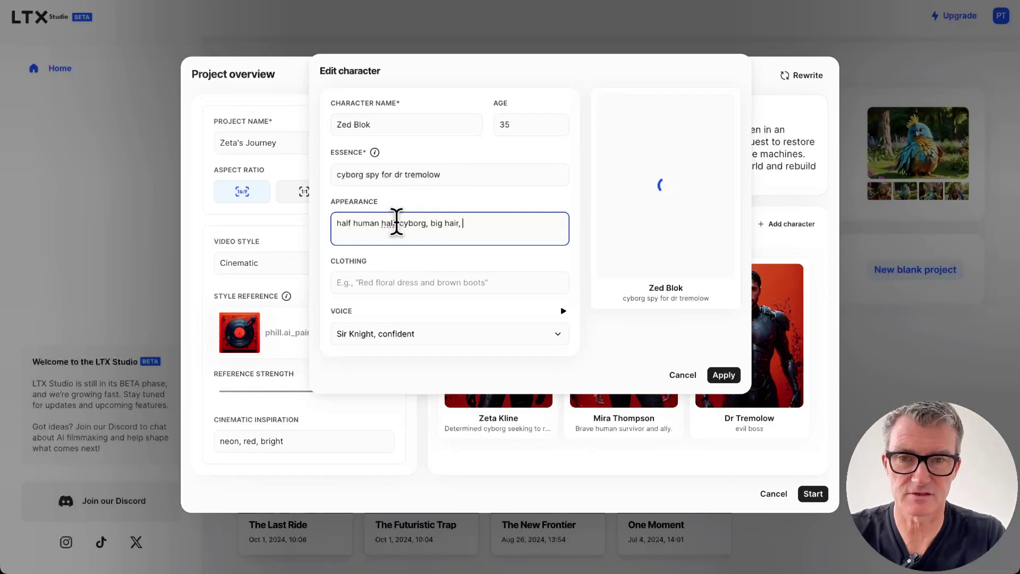
type("half")
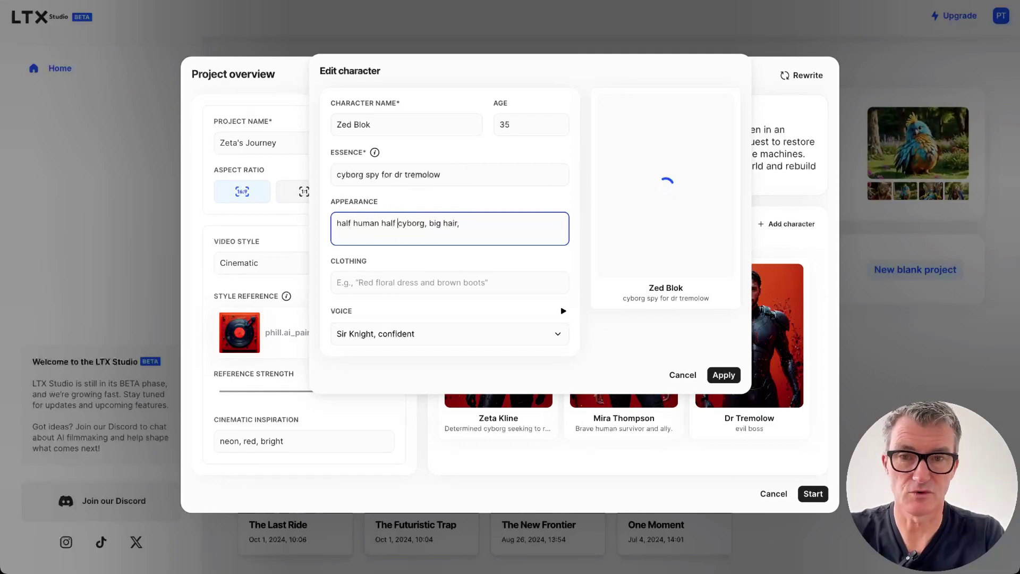
left_click(493, 222)
type("guns")
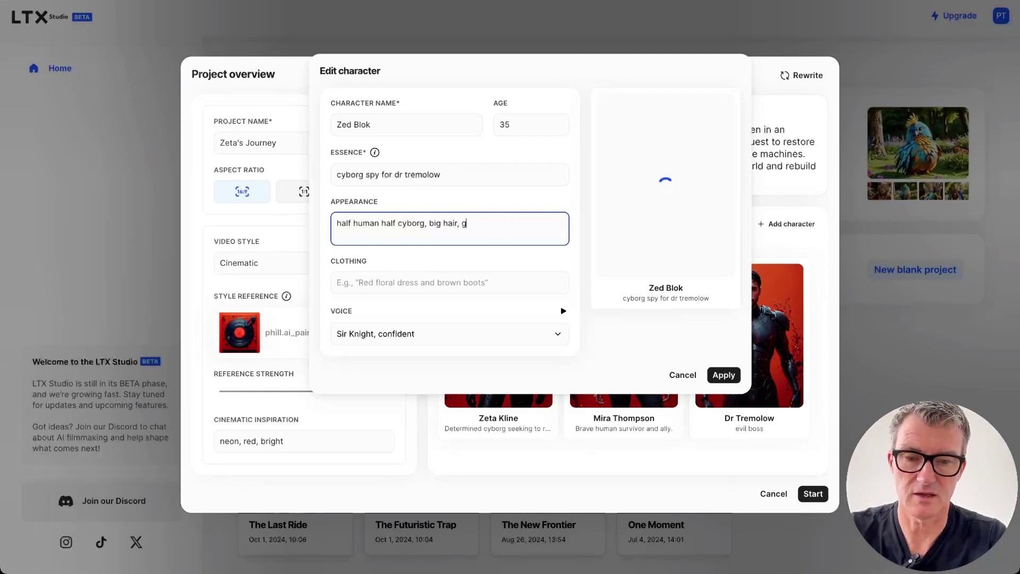
- Set the spy's clothing to "black, shiny" and choose the "Harry, anxious" voice
left_click(438, 283)
left_click(443, 319)
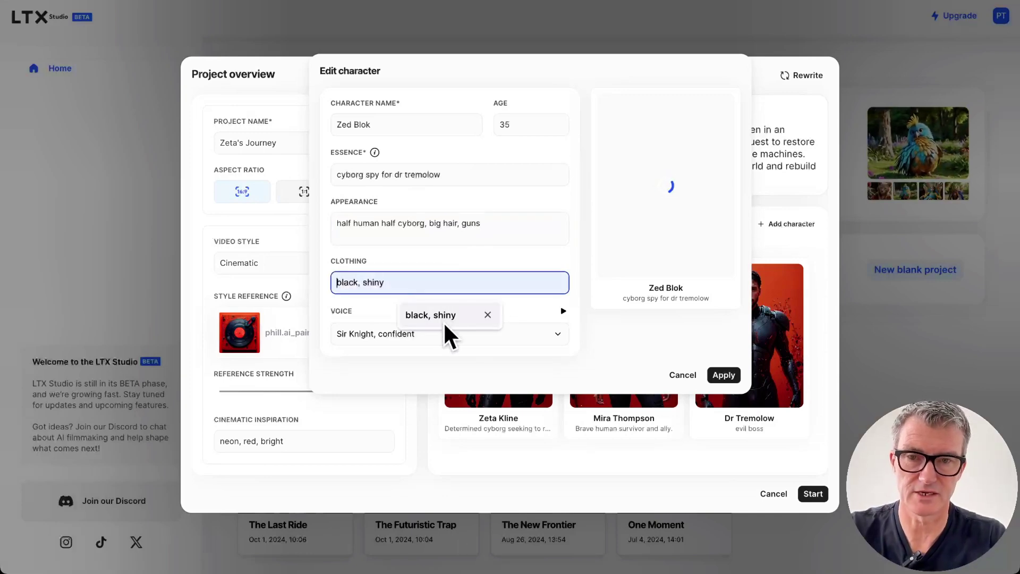
left_click(557, 334)
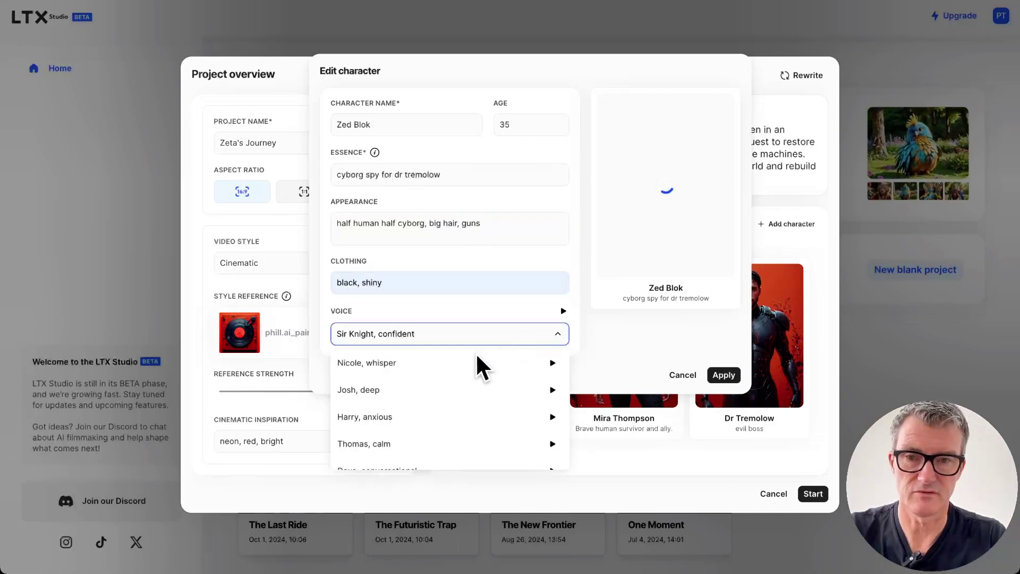
left_click(381, 417)
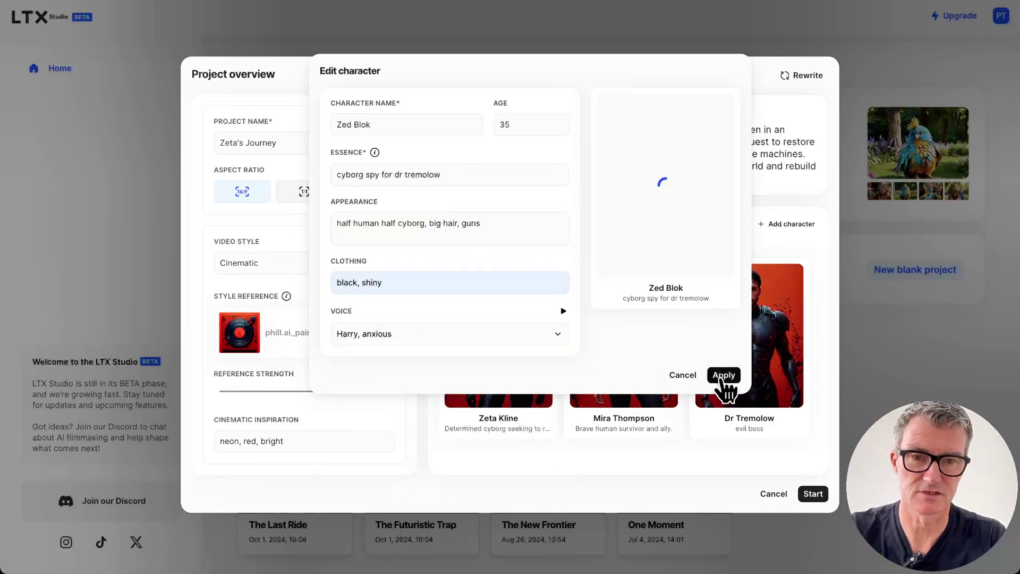
- Add ", female" to the end of the spy's appearance and apply the character to the cast
left_click(505, 221)
type(", male")
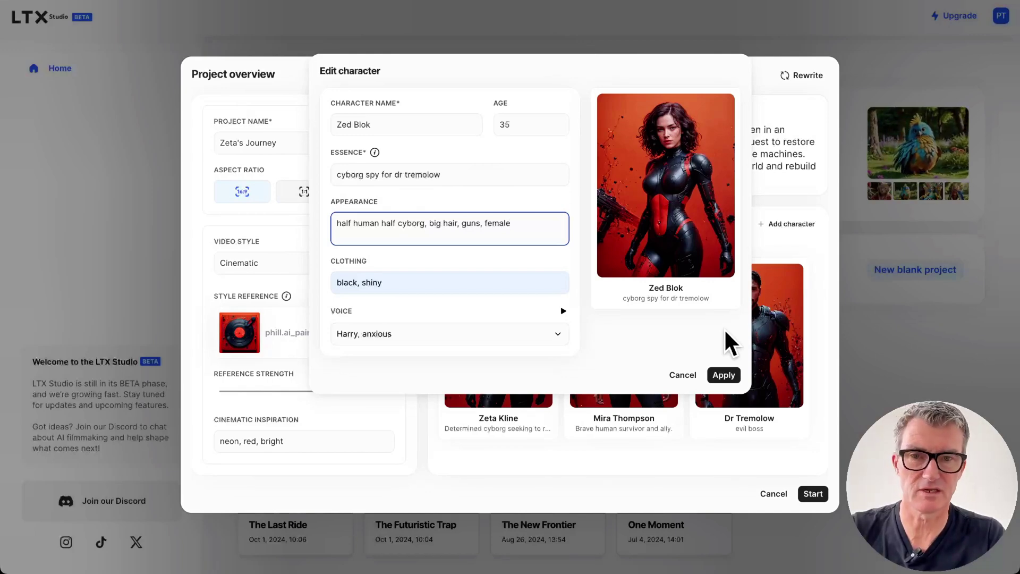
left_click(723, 374)
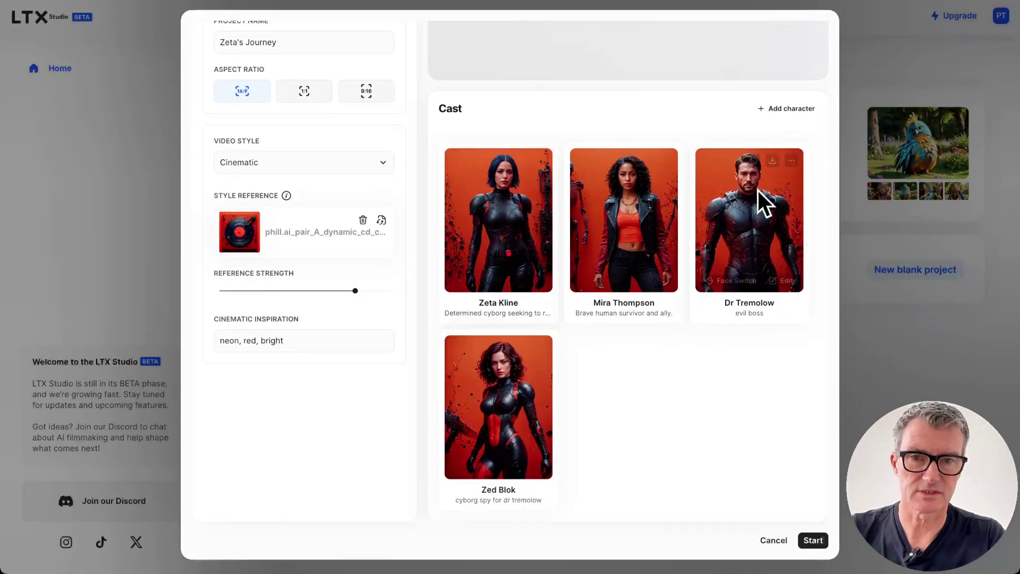
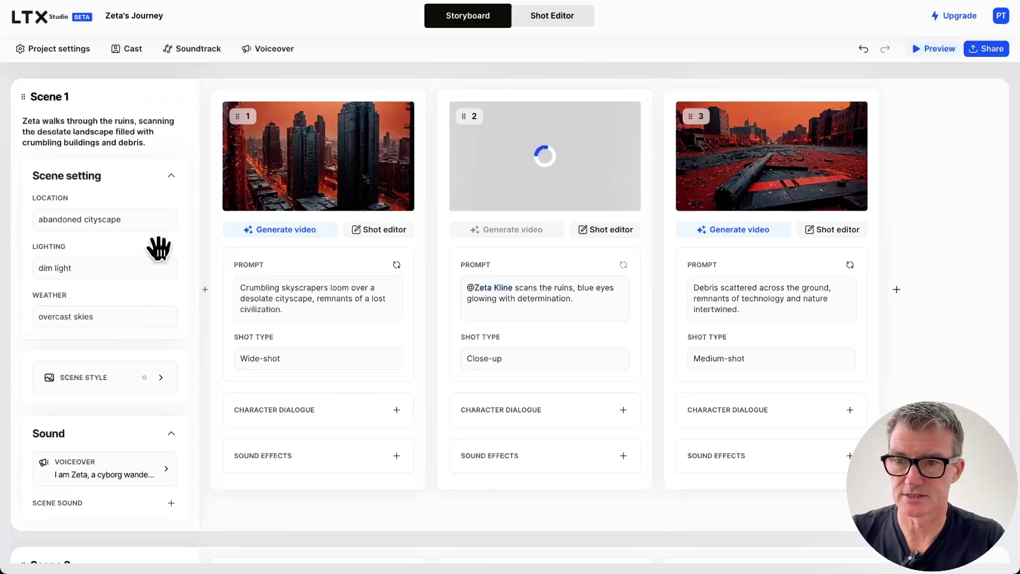
- Examine the generated storyboard's scenes, including Scene 1's setting, style and sound options and its shot prompts
scroll(159, 282, "down", 15)
scroll(164, 321, "down", 3)
scroll(165, 319, "up", 18)
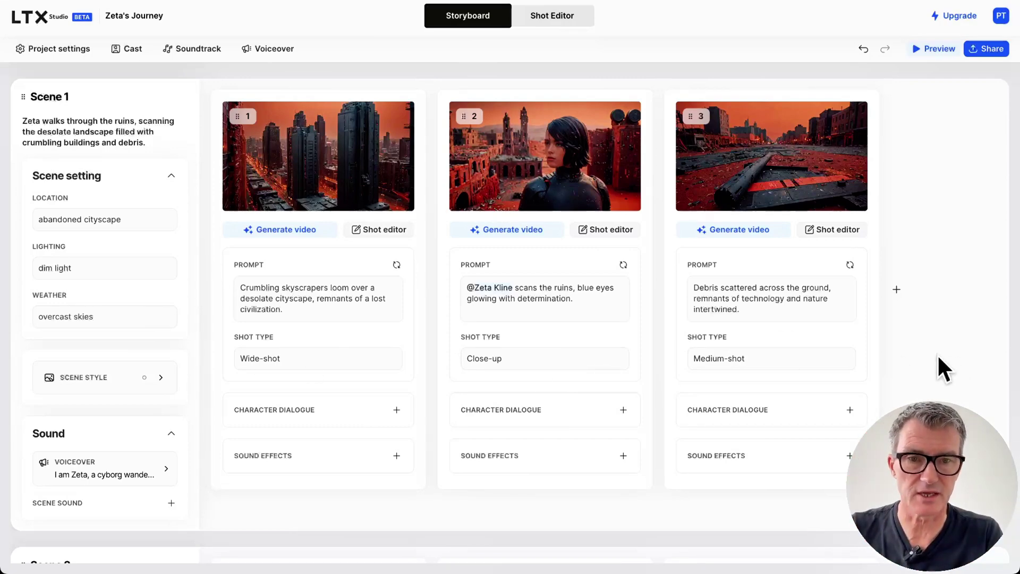
scroll(943, 369, "down", 3)
scroll(938, 356, "up", 3)
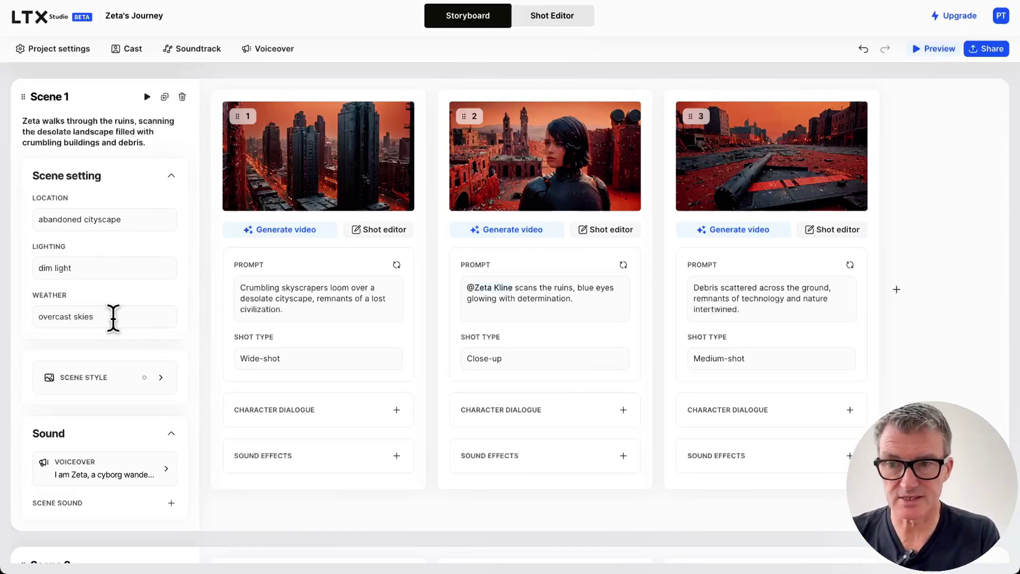
scroll(109, 417, "down", 3)
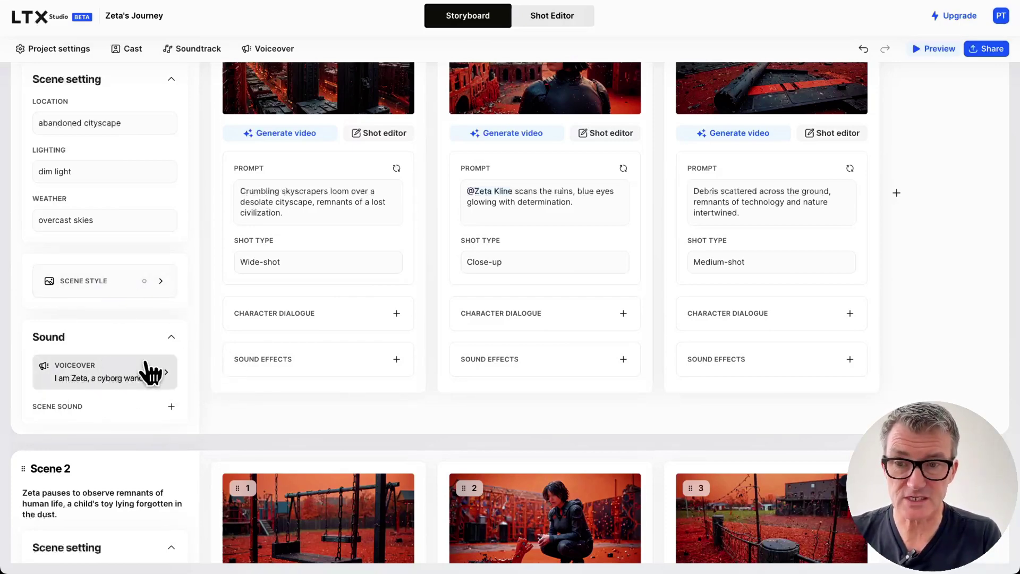
scroll(200, 381, "up", 3)
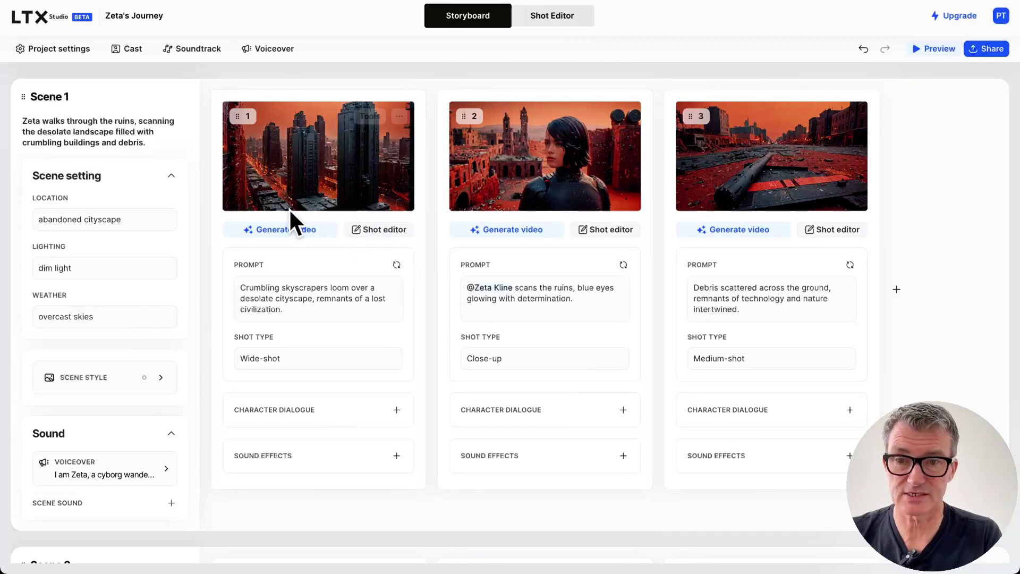
scroll(347, 462, "down", 2)
scroll(347, 464, "up", 2)
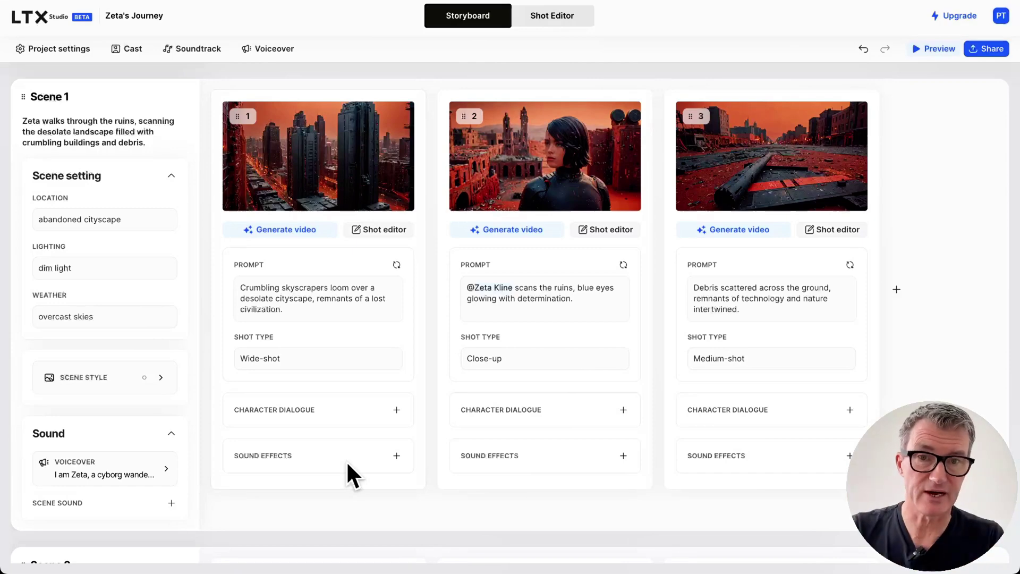
- Look through the storyboard's remaining scenes from Scene 2 onward, checking each one's setting, shot images and prompts
scroll(432, 388, "down", 10)
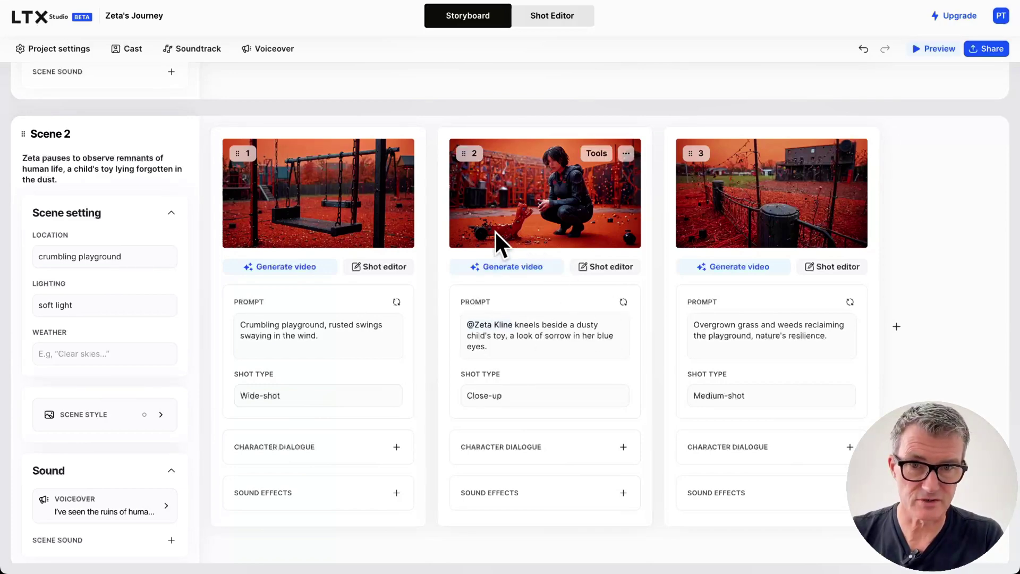
scroll(674, 200, "down", 10)
scroll(674, 200, "right", 3)
scroll(675, 200, "left", 3)
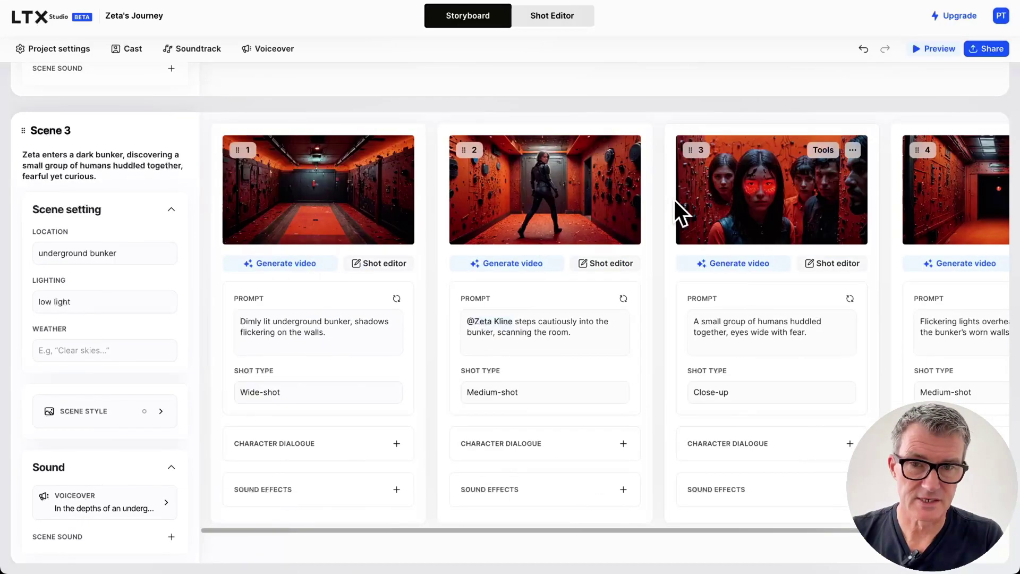
scroll(674, 200, "down", 15)
scroll(674, 197, "down", 2)
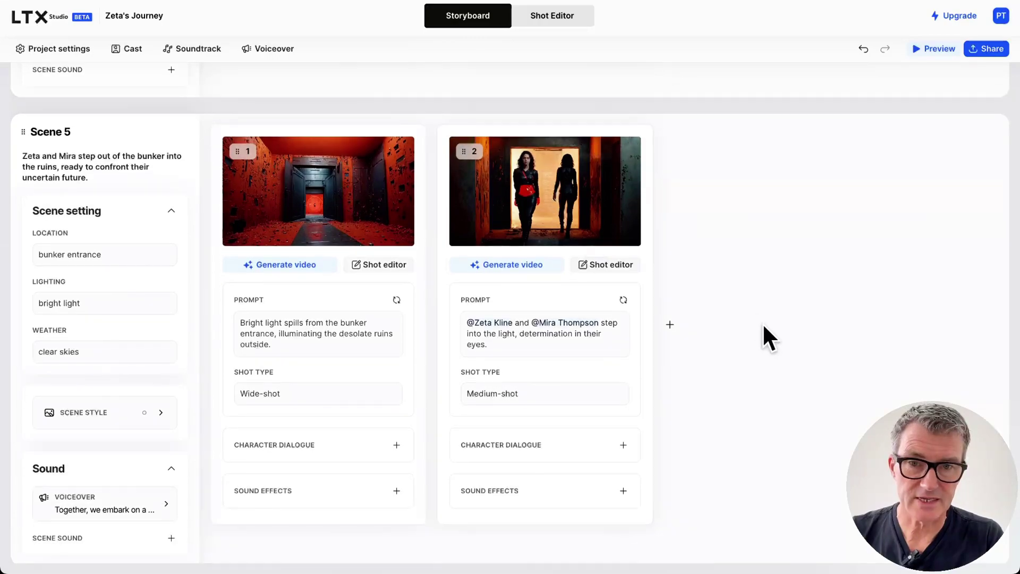
scroll(764, 325, "down", 10)
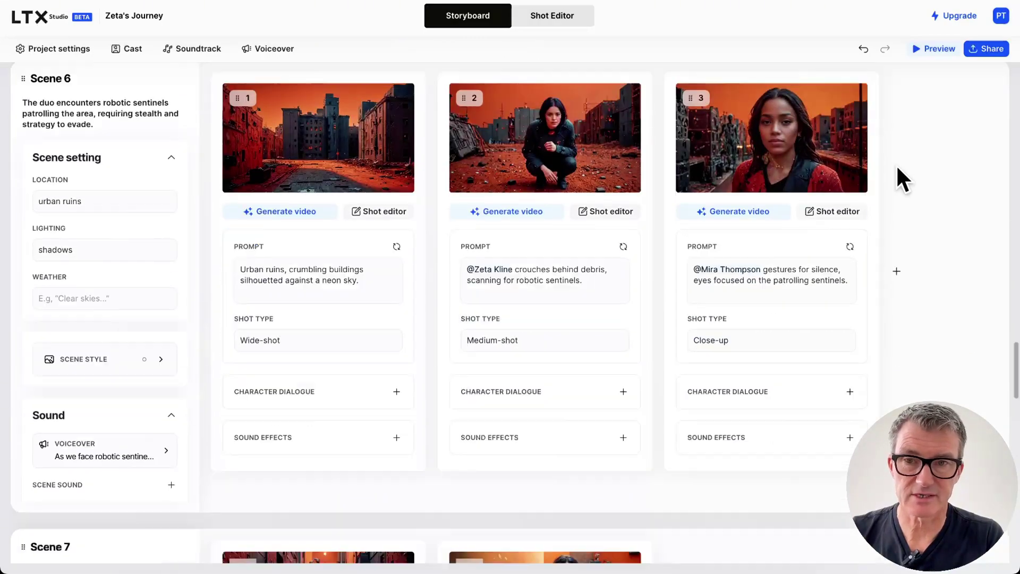
scroll(898, 169, "down", 9)
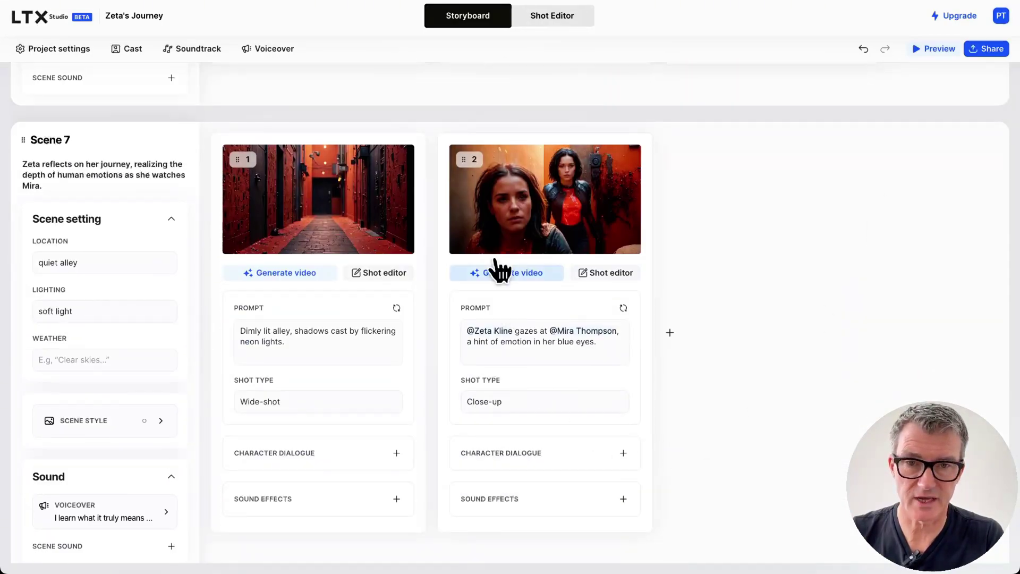
scroll(546, 196, "down", 10)
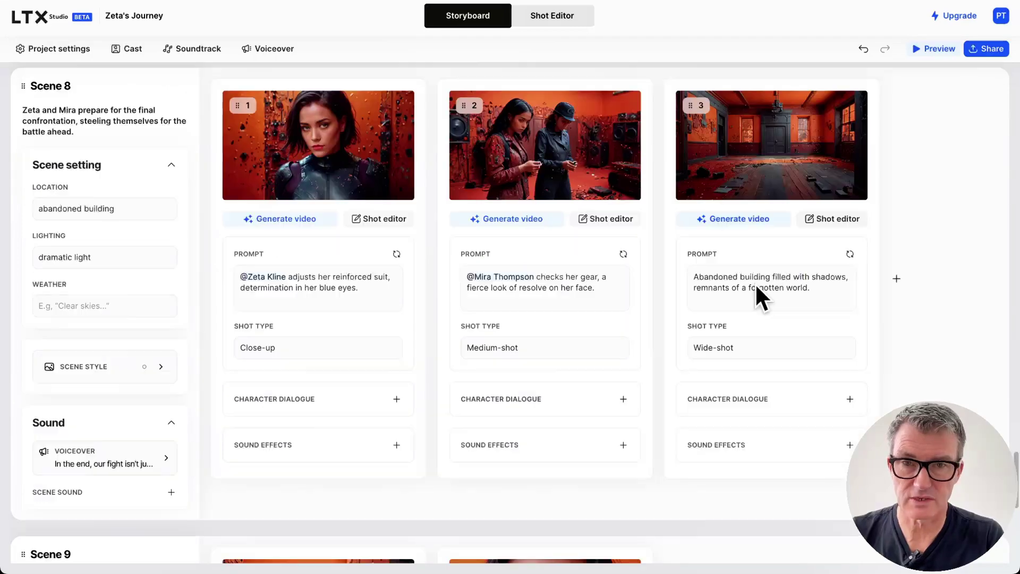
scroll(893, 336, "down", 10)
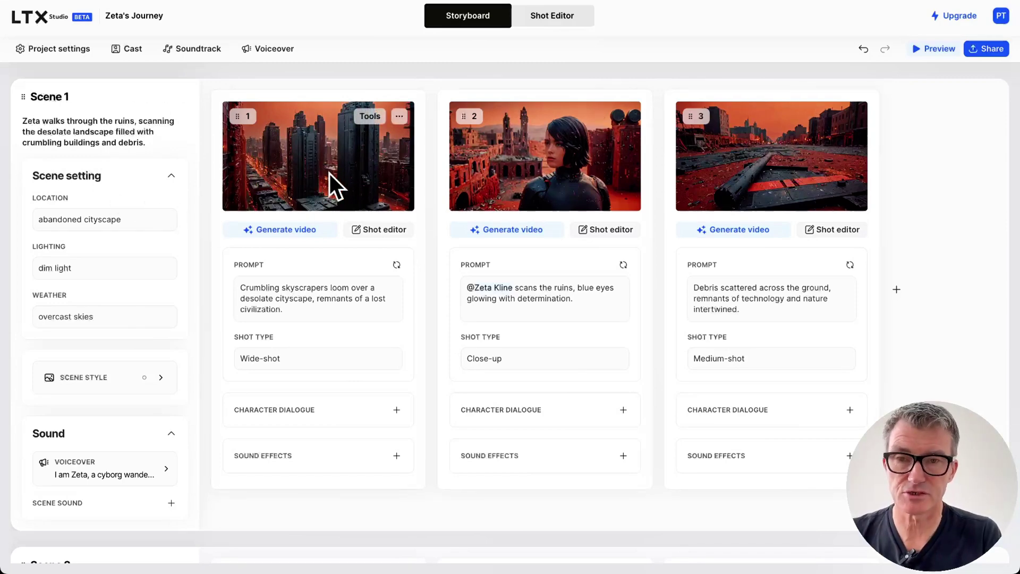
- Open Scene 1's first shot in the shot editor and view the tools available for its frame
left_click(379, 232)
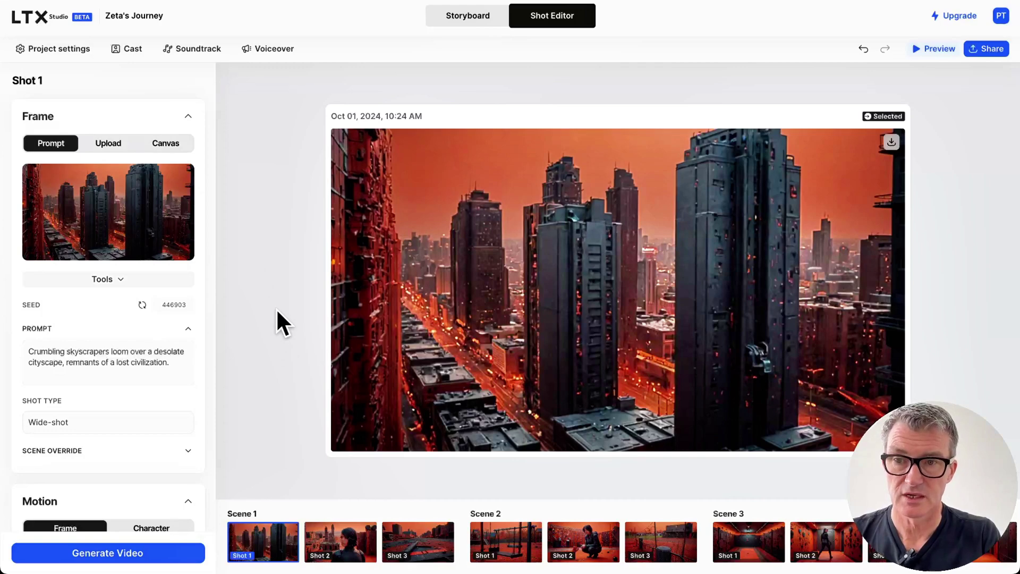
left_click(122, 280)
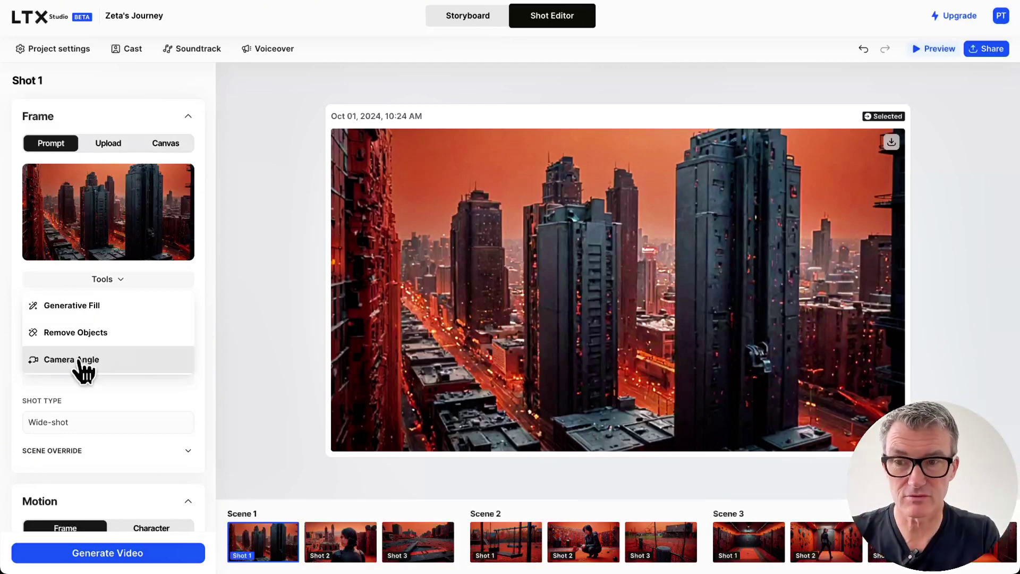
left_click(281, 316)
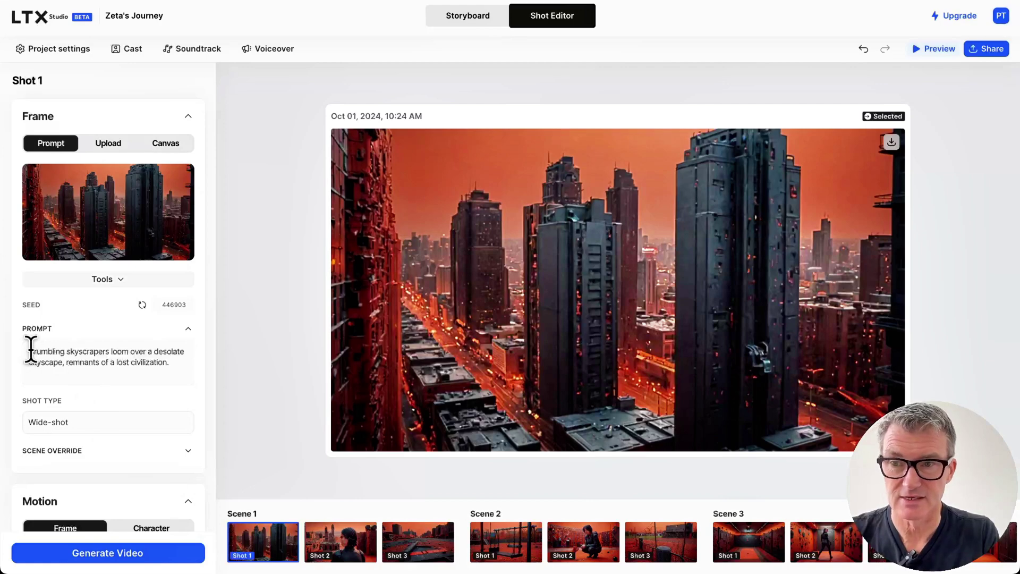
- Review the shot types available for Scene 1's first shot and choose Wide-shot
scroll(186, 358, "down", 2)
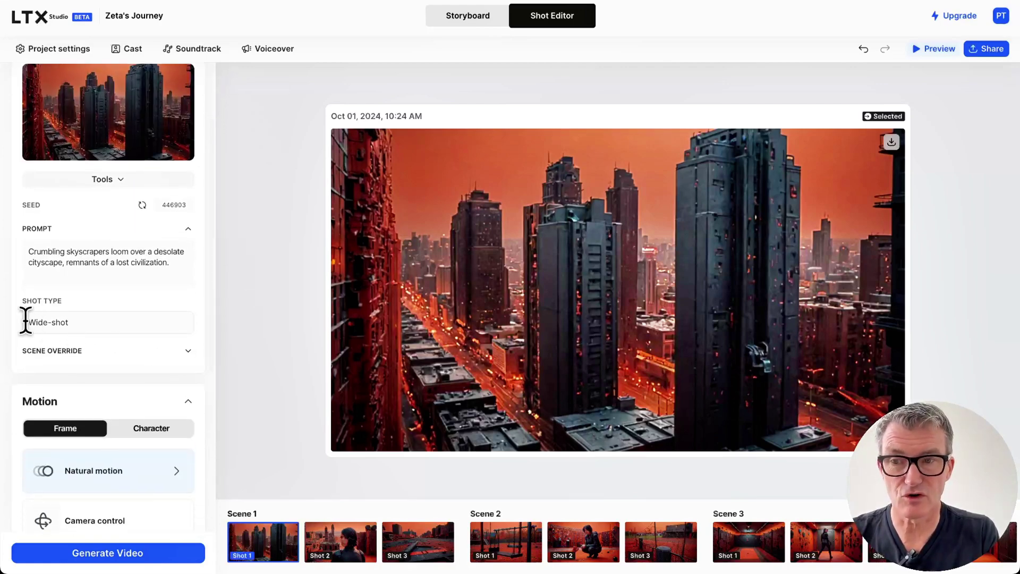
left_click(159, 324)
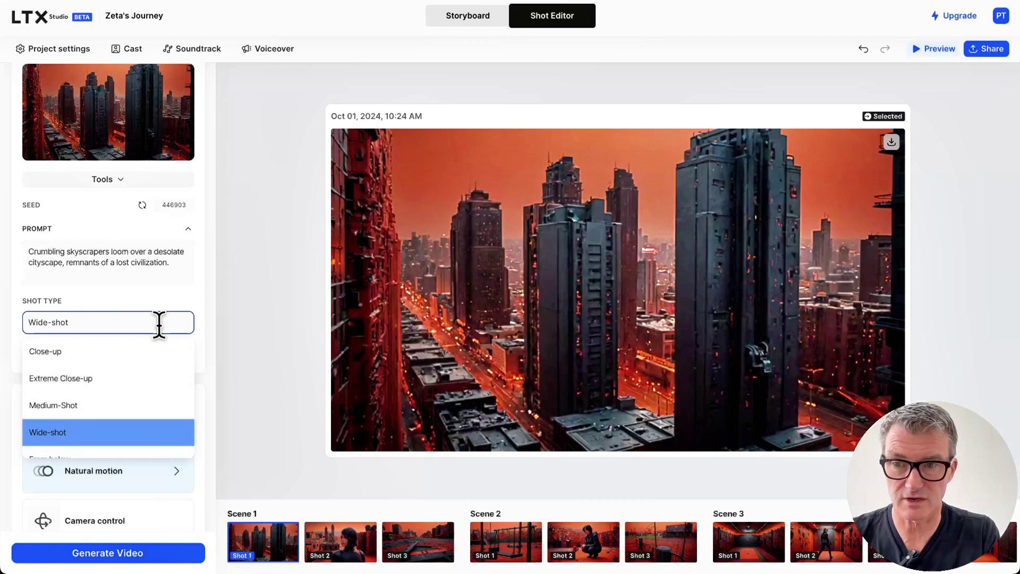
scroll(127, 423, "down", 3)
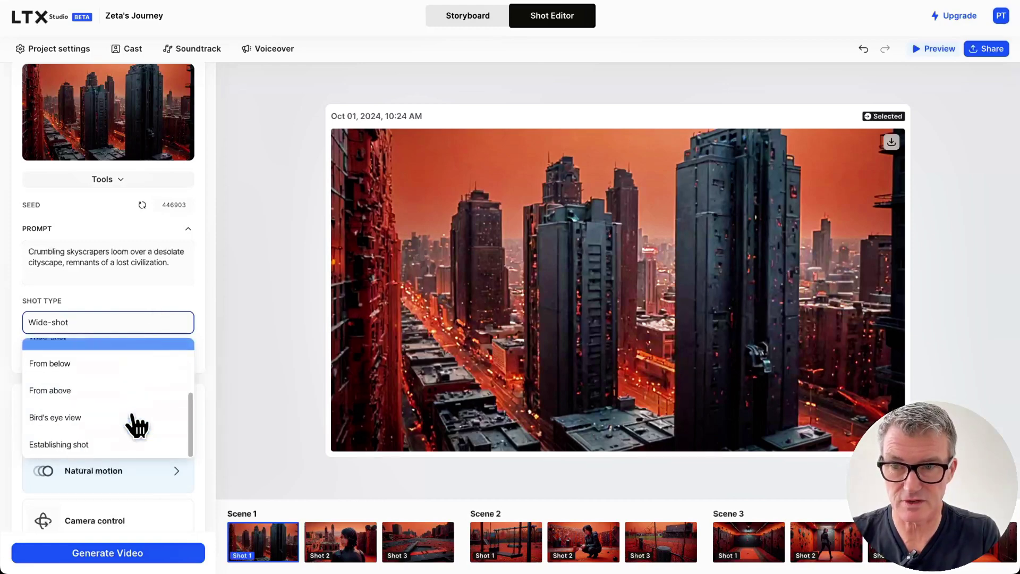
scroll(133, 425, "up", 3)
left_click(137, 430)
- Examine the first shot's motion options, including camera control, keyframe control, scale, seed and duration
scroll(98, 340, "down", 4)
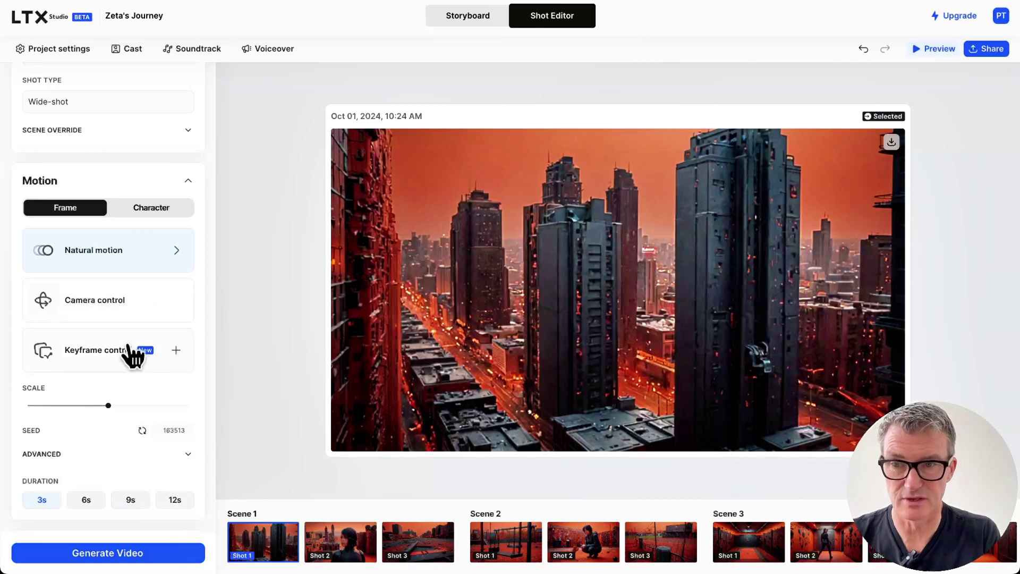
scroll(113, 350, "down", 2)
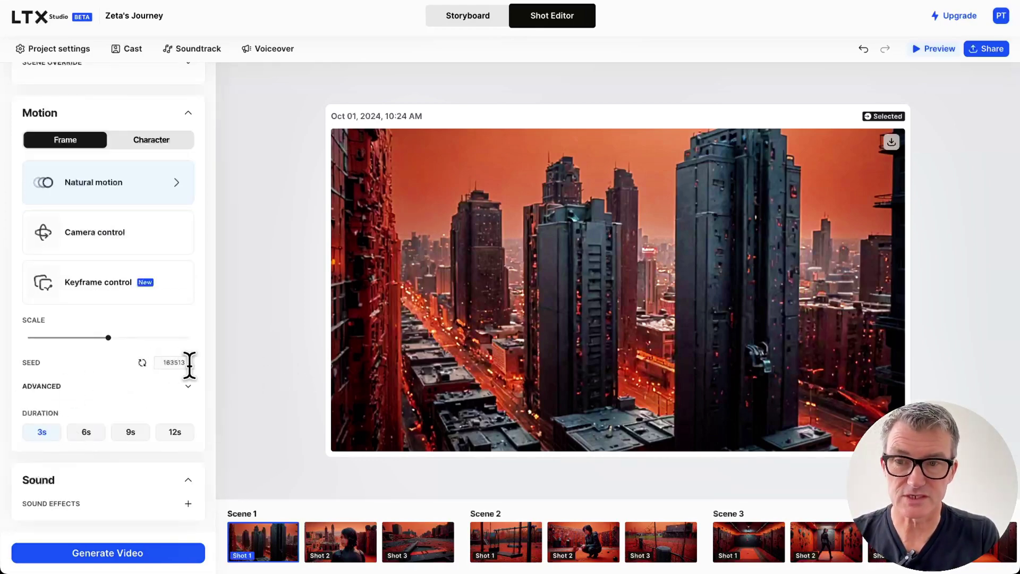
double_click(169, 363)
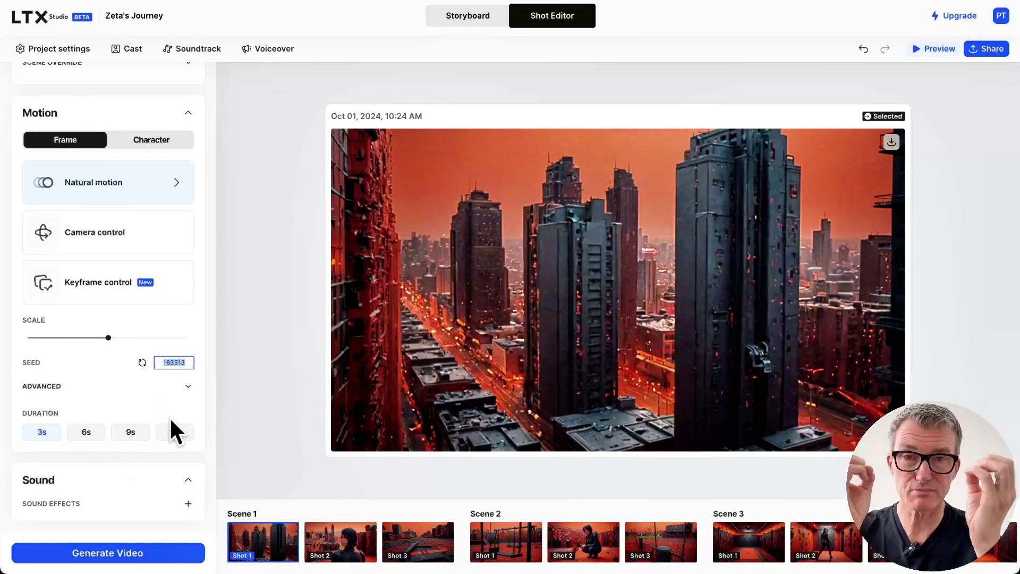
- Browse the other shots across the film's scenes in the shot editor, from Scene 1's second shot to the final scene
left_click(343, 537)
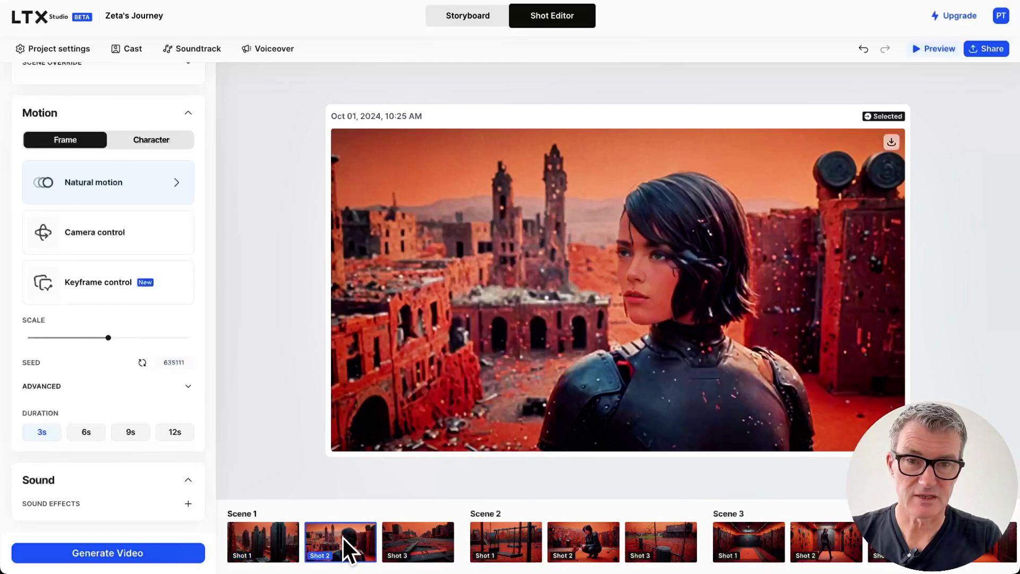
left_click(426, 543)
left_click(511, 540)
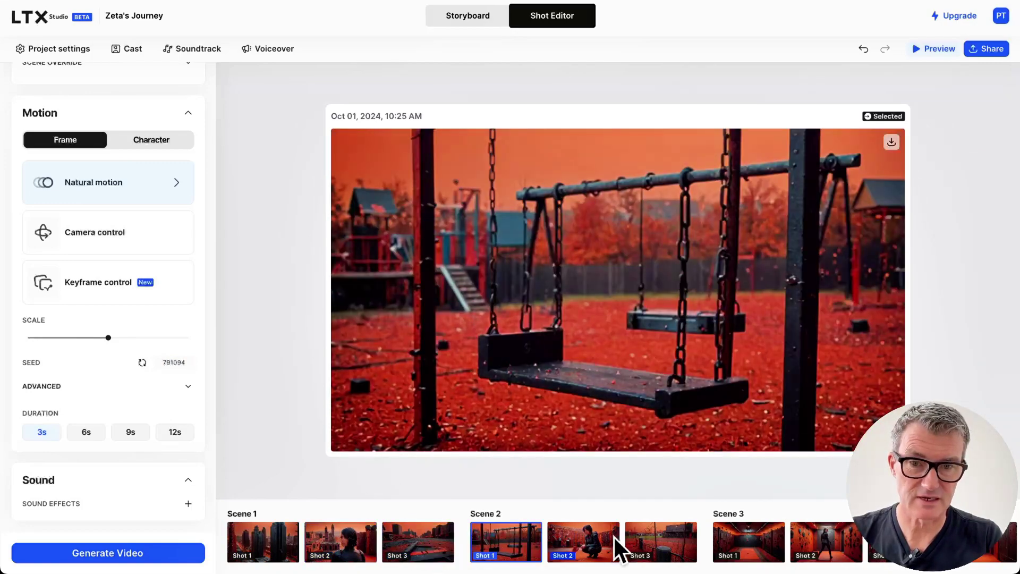
left_click(593, 540)
left_click(674, 541)
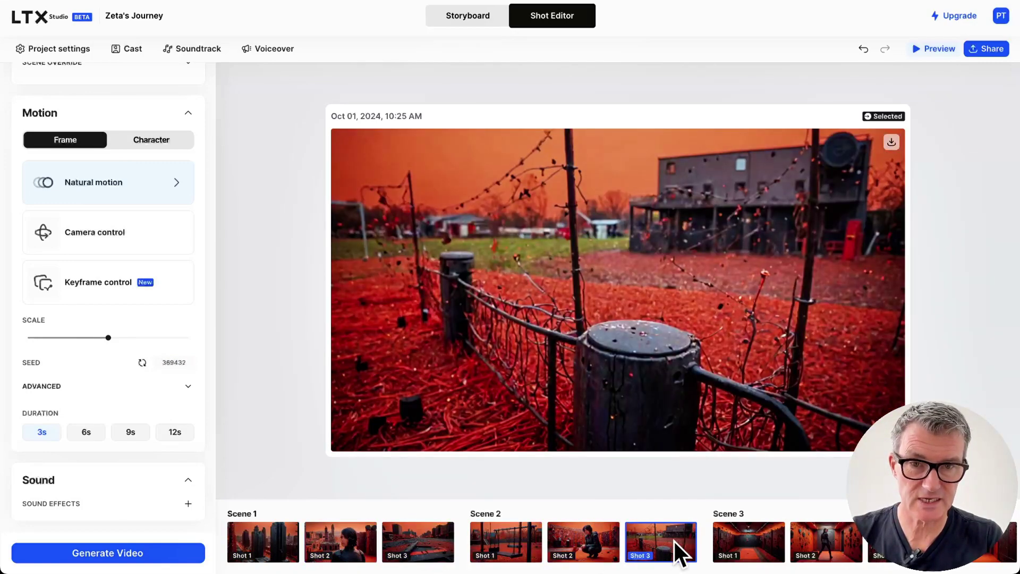
left_click(736, 539)
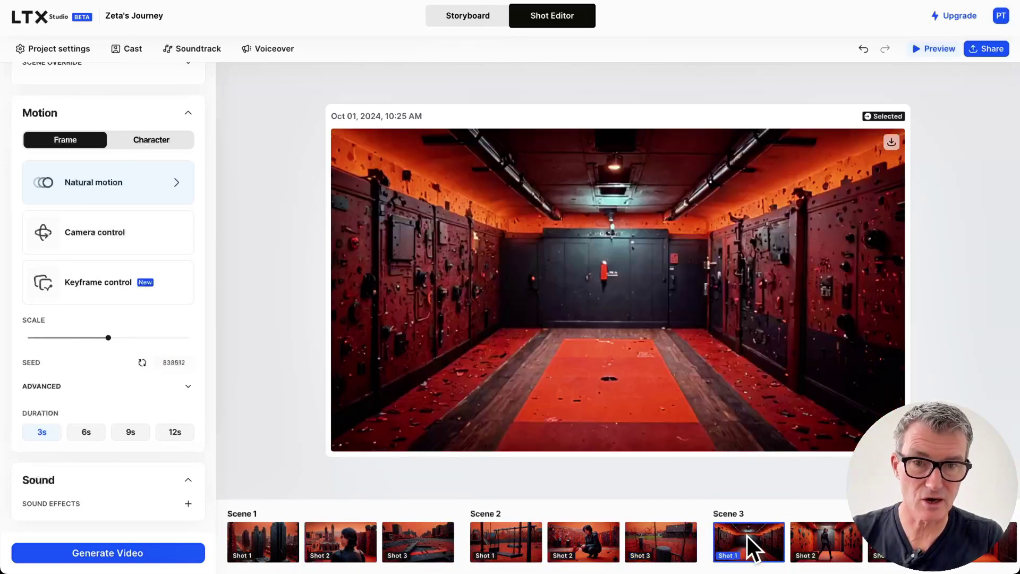
left_click(829, 541)
left_click(829, 541)
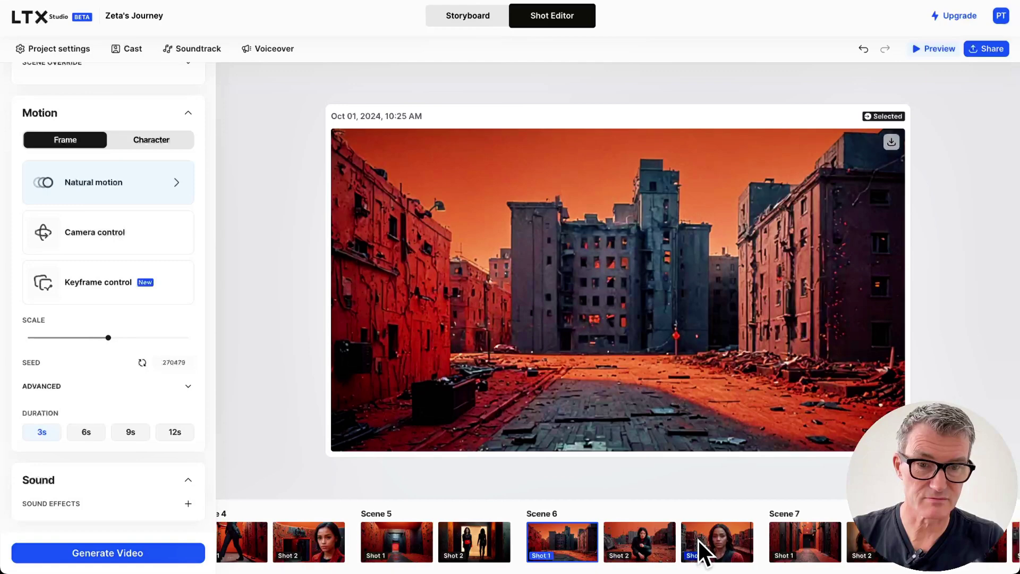
left_click(698, 539)
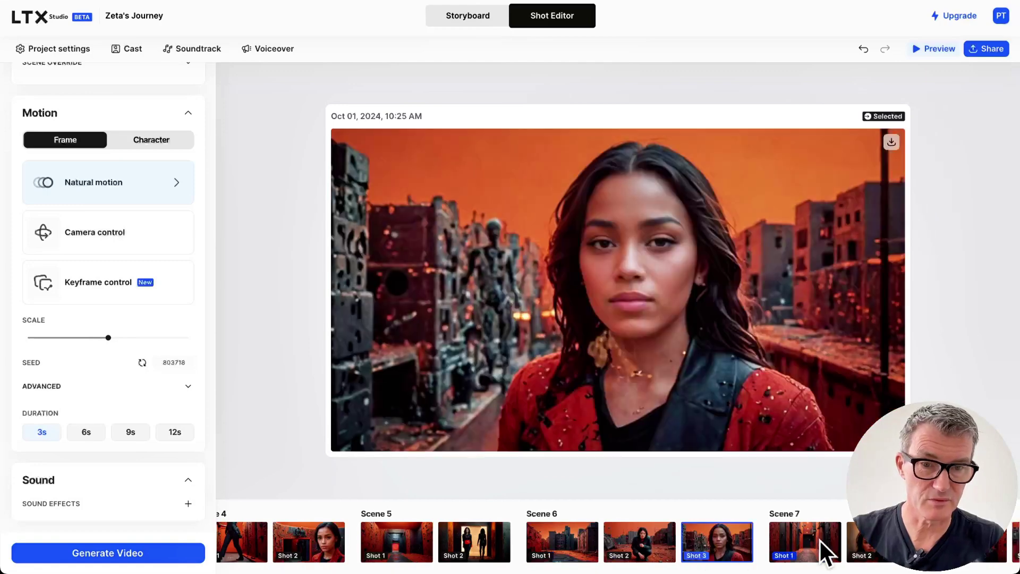
left_click(823, 541)
left_click(957, 547)
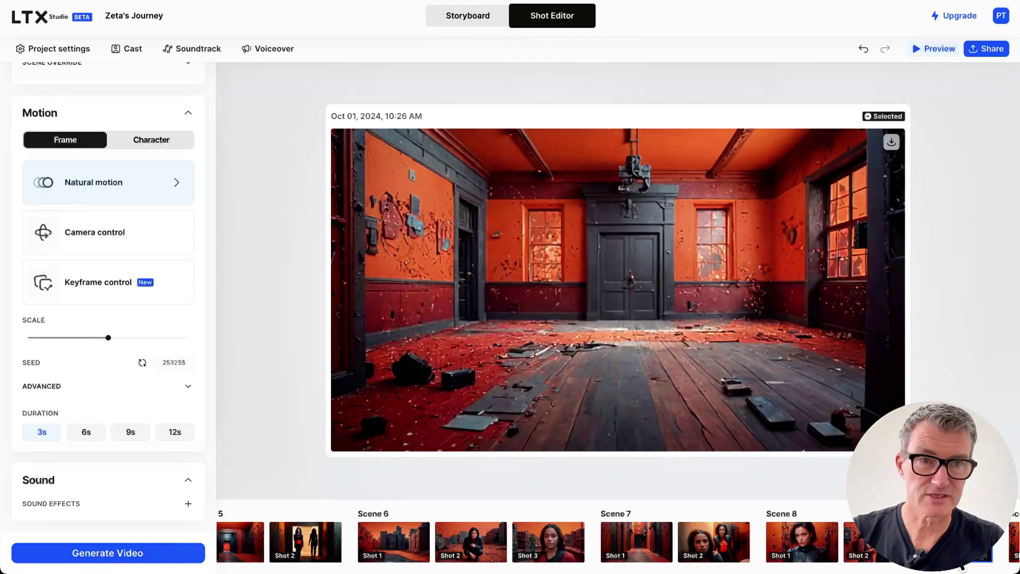
left_click(981, 562)
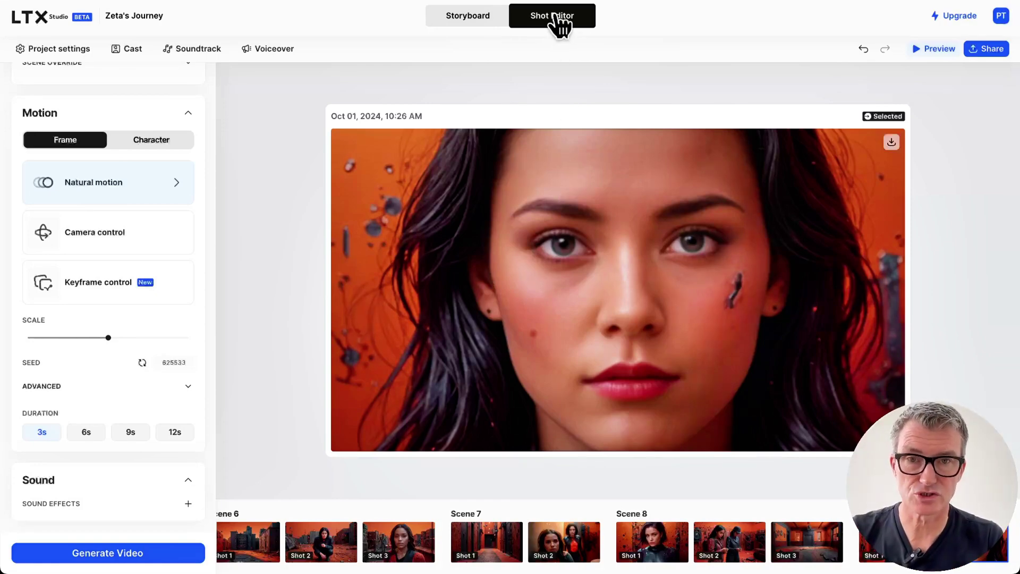
- Return to the storyboard and generate the video for Scene 3's third shot, the huddled group of humans
left_click(466, 21)
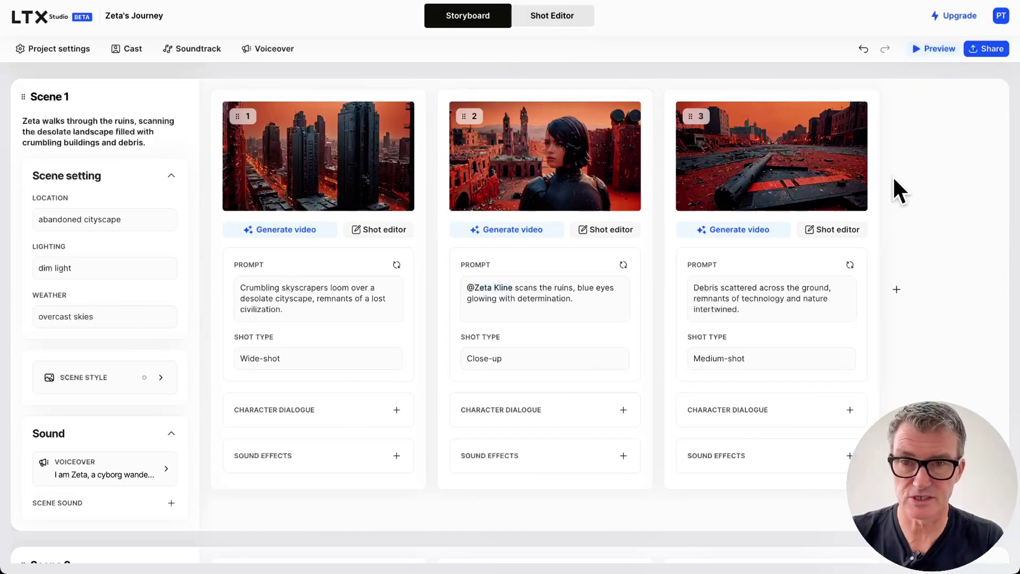
scroll(599, 369, "down", 15)
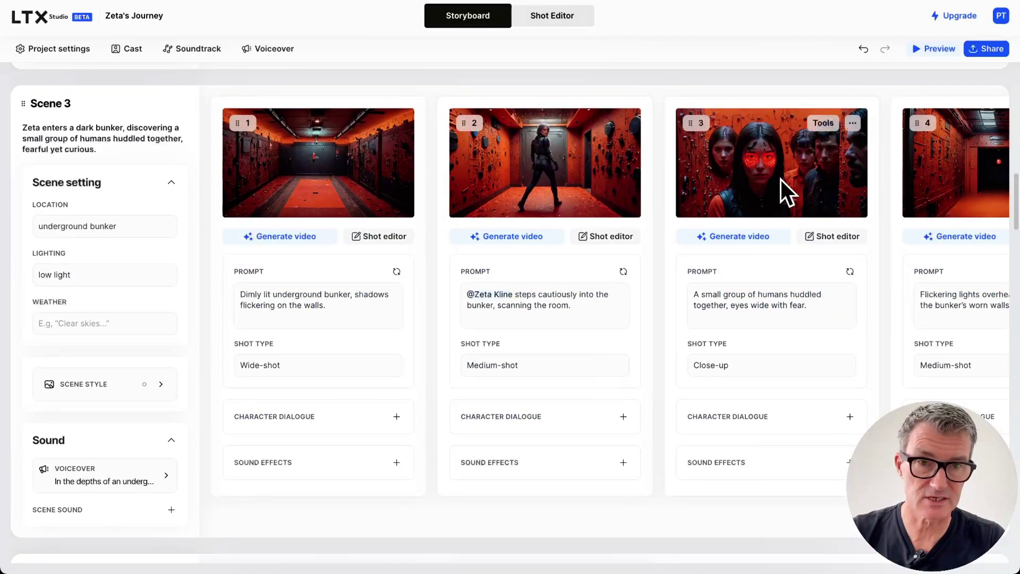
scroll(782, 180, "right", 3)
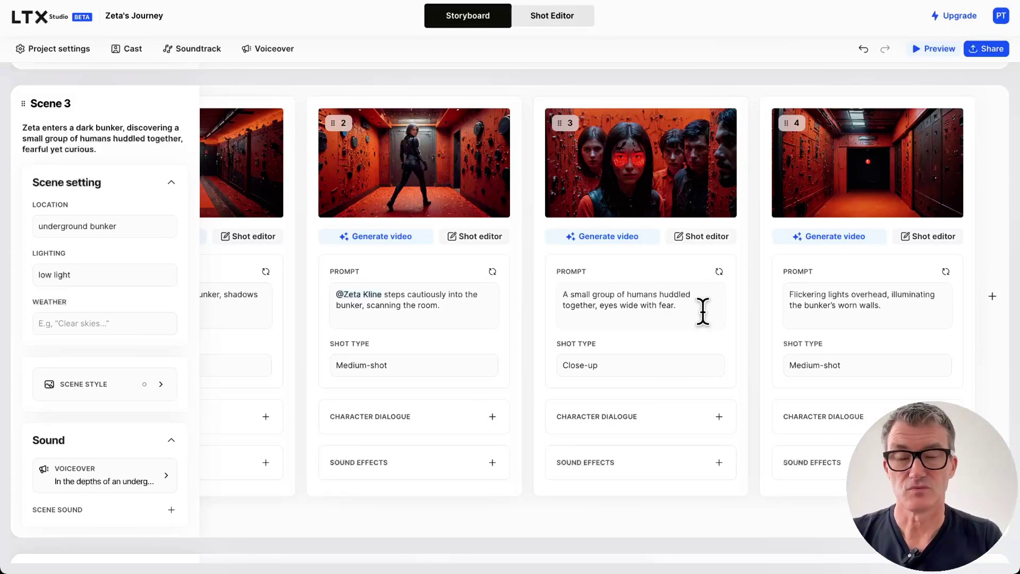
left_click(590, 240)
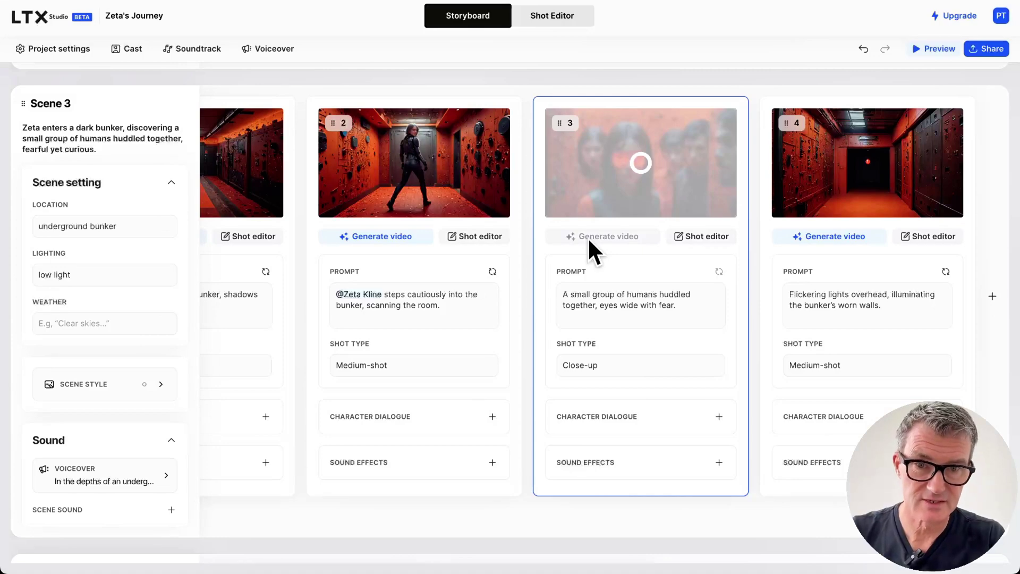
scroll(667, 351, "down", 3)
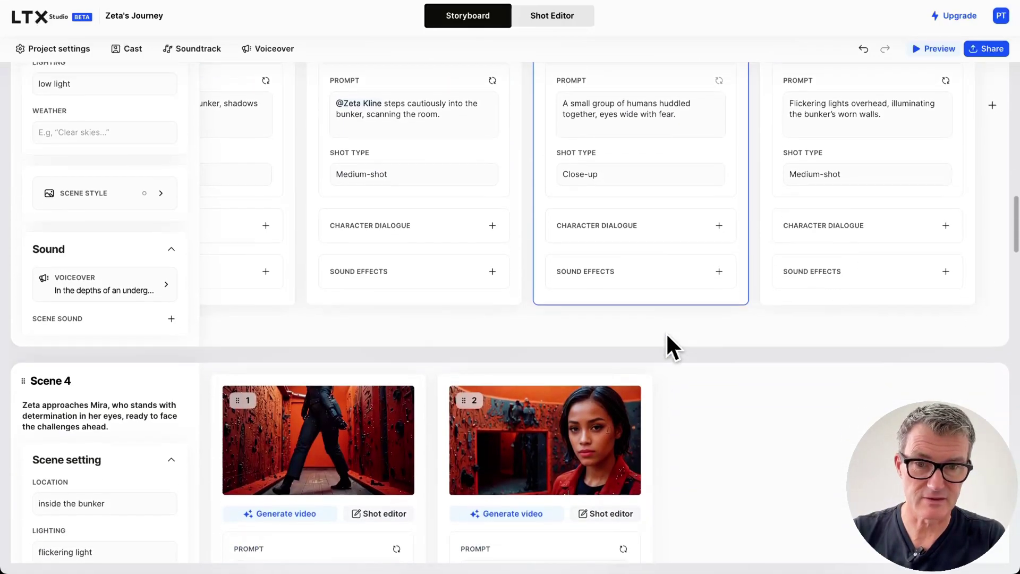
scroll(668, 335, "up", 7)
scroll(668, 343, "down", 2)
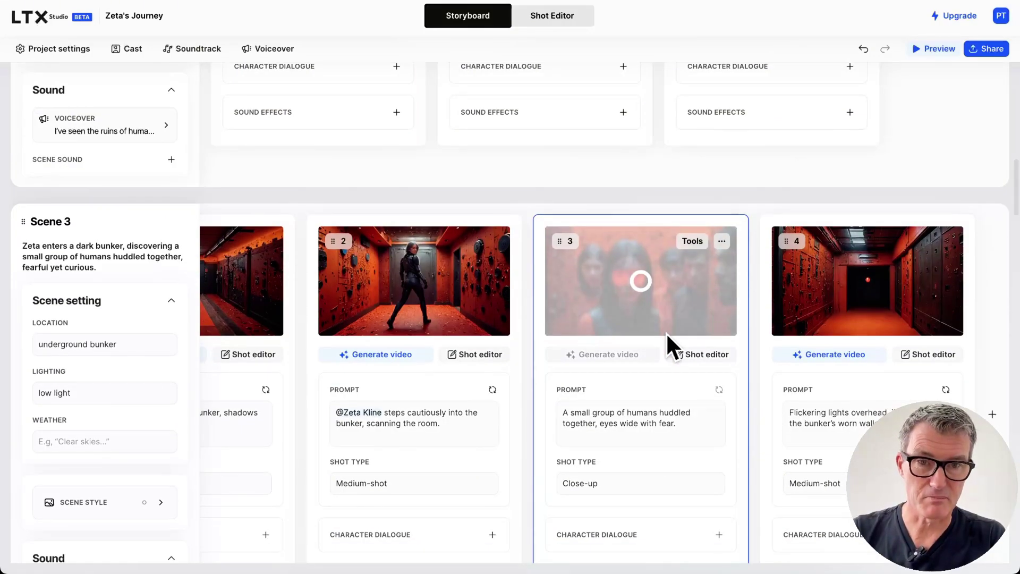
scroll(669, 342, "down", 2)
left_click(722, 173)
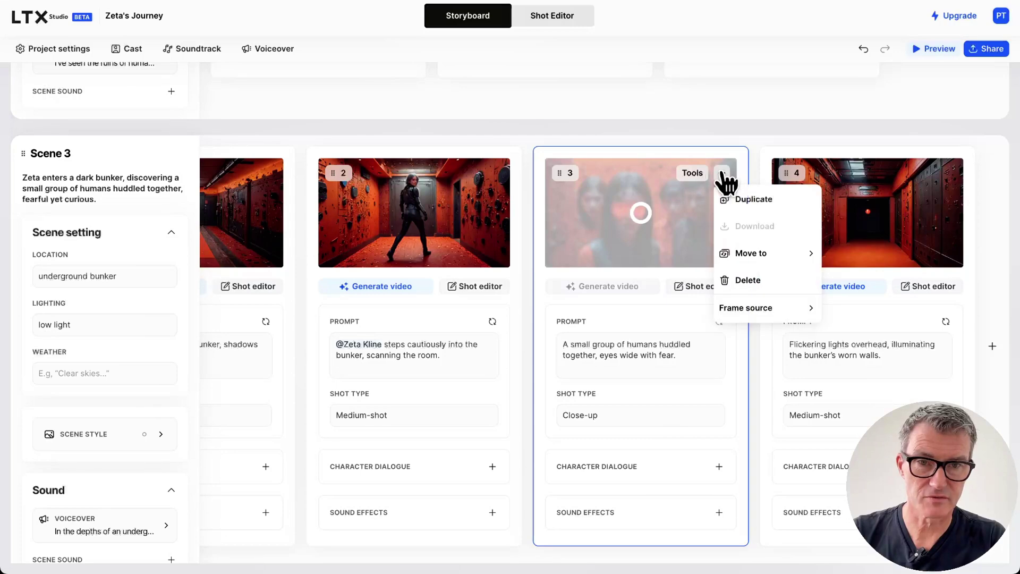
- Play the generated video of Scene 3's third shot and view it enlarged
left_click(642, 212)
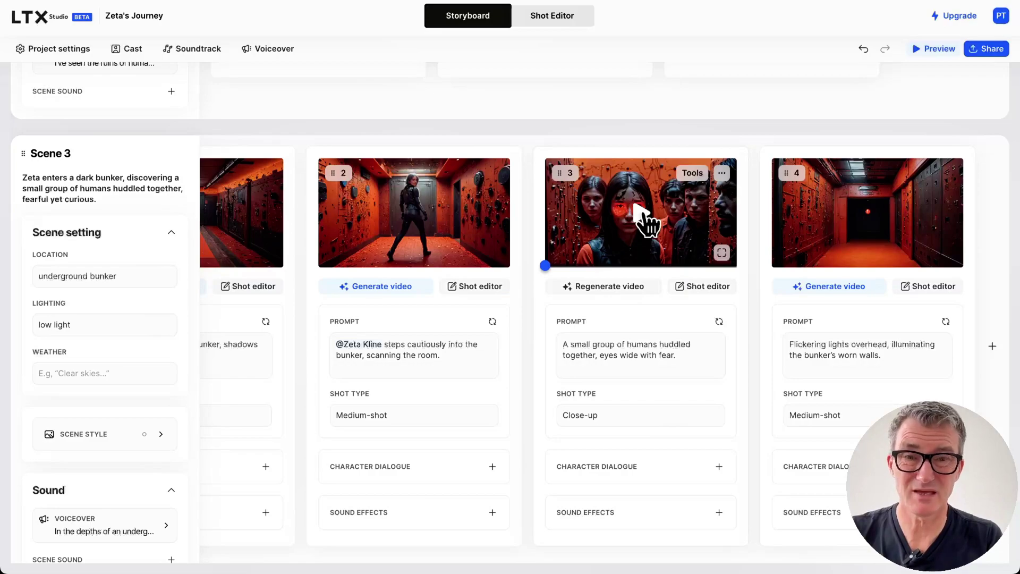
left_click(723, 254)
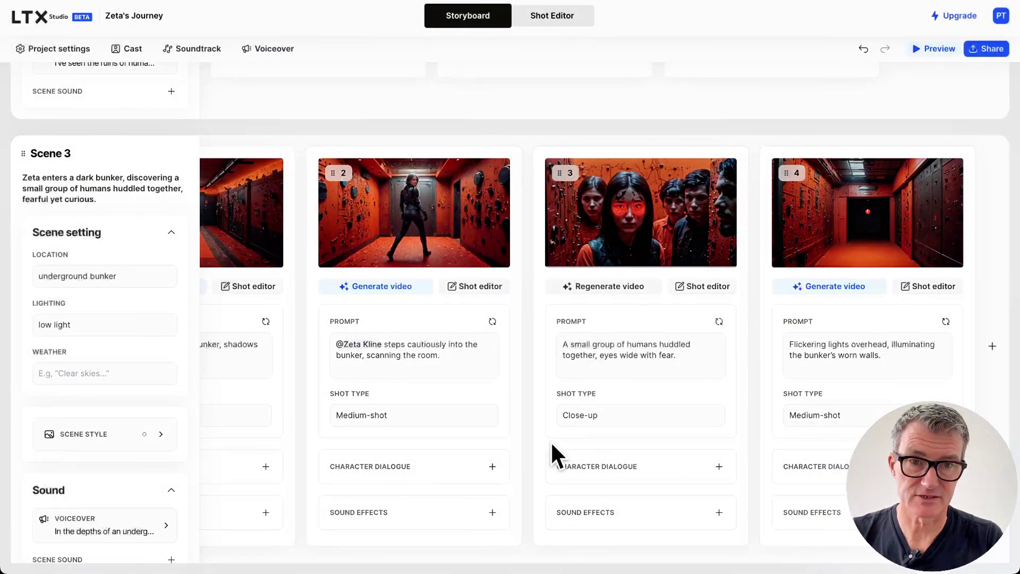
scroll(588, 425, "down", 2)
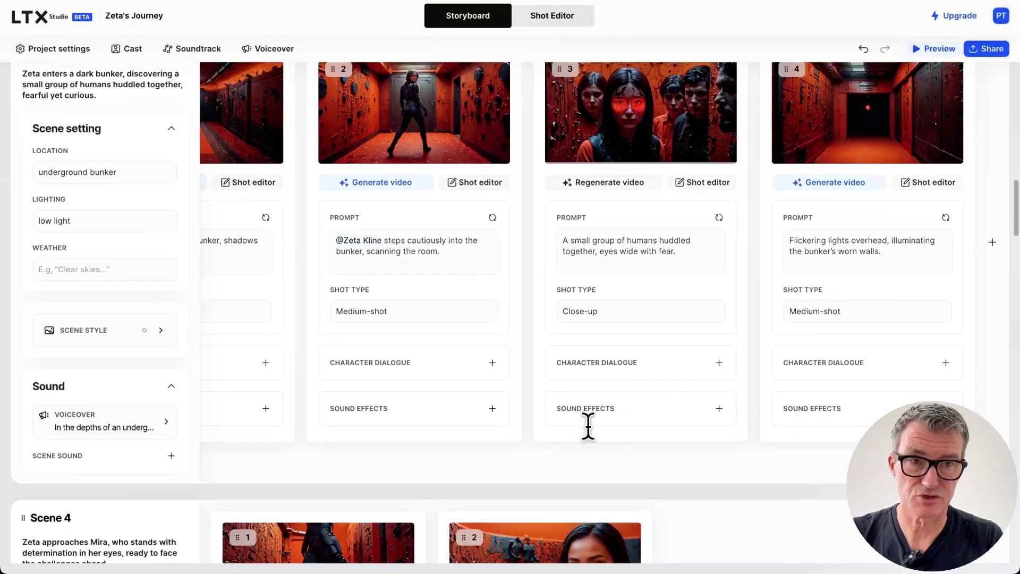
scroll(588, 428, "down", 4)
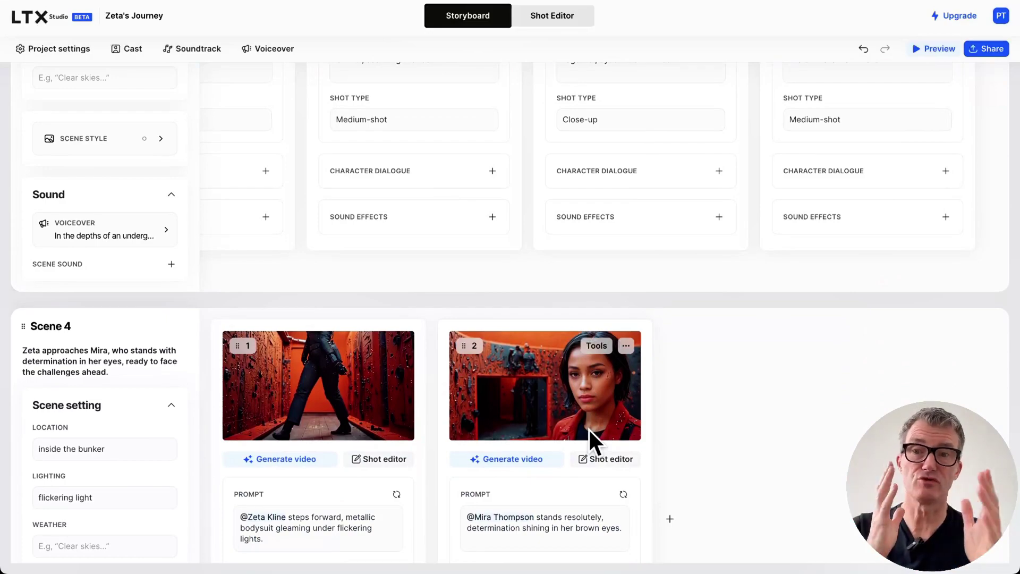
- Review the storyboard from Scene 1 to Scene 5, looking over each scene's settings, shot images and prompts
scroll(588, 428, "up", 20)
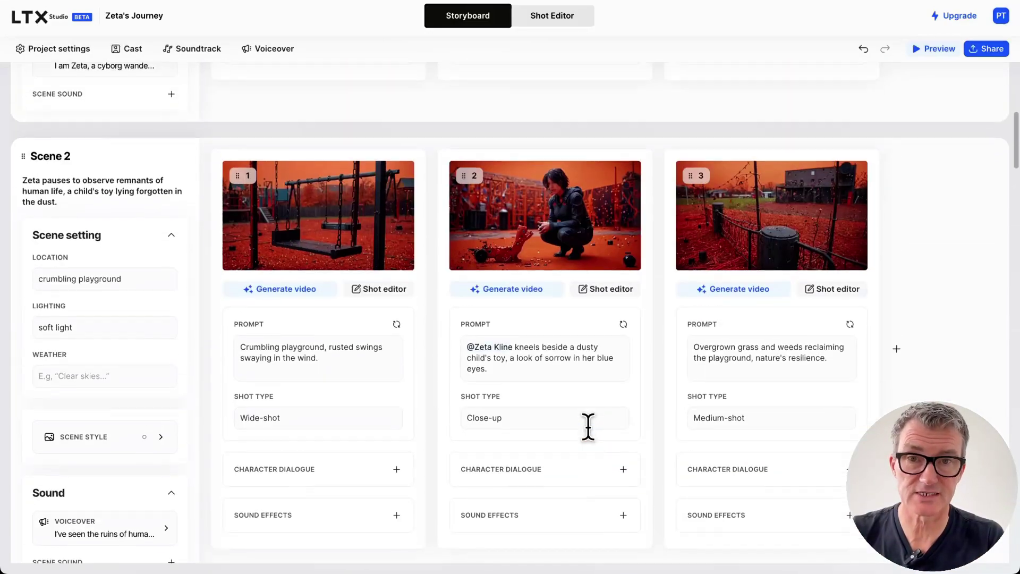
scroll(588, 428, "up", 7)
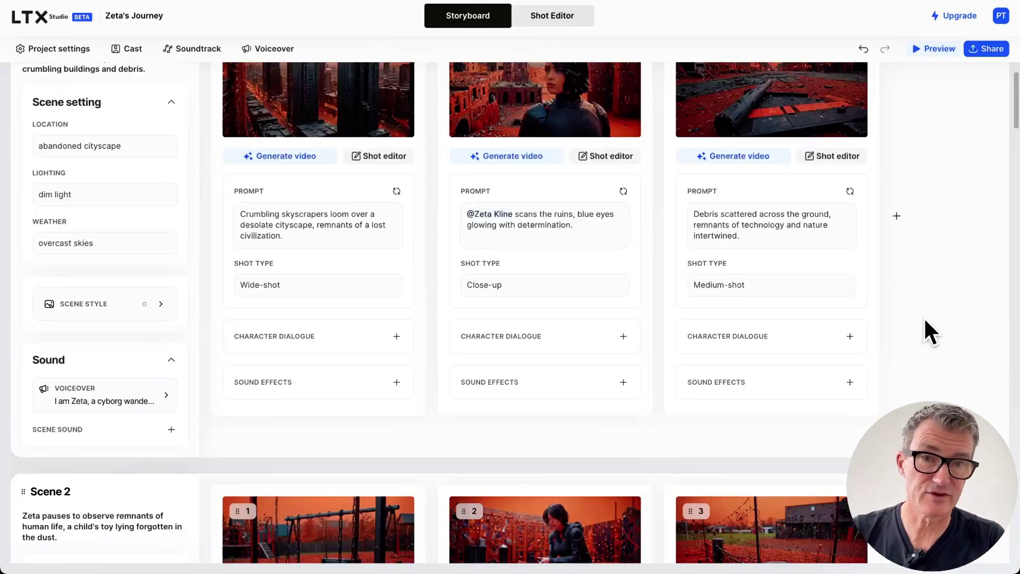
scroll(925, 321, "up", 2)
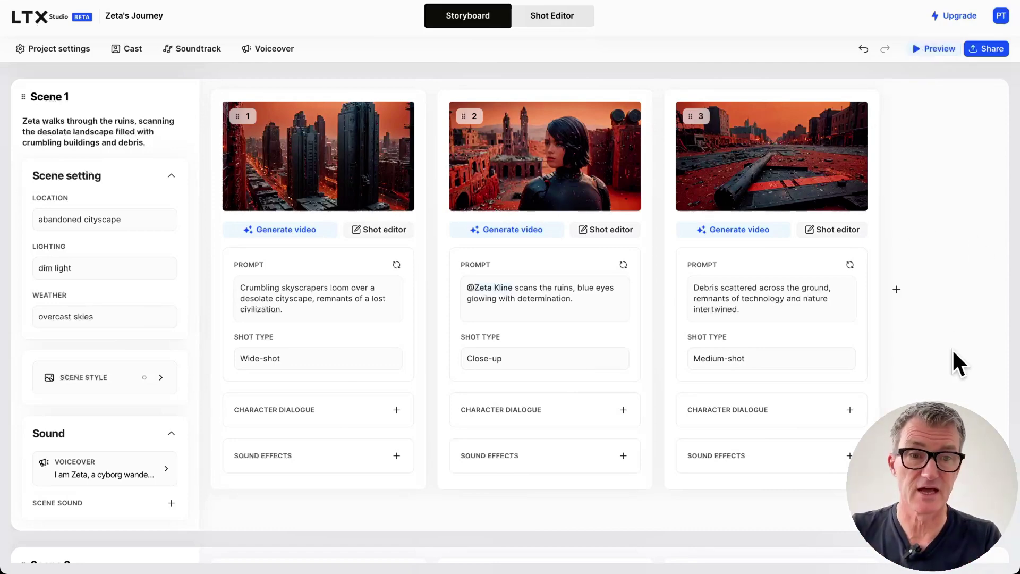
scroll(952, 348, "down", 20)
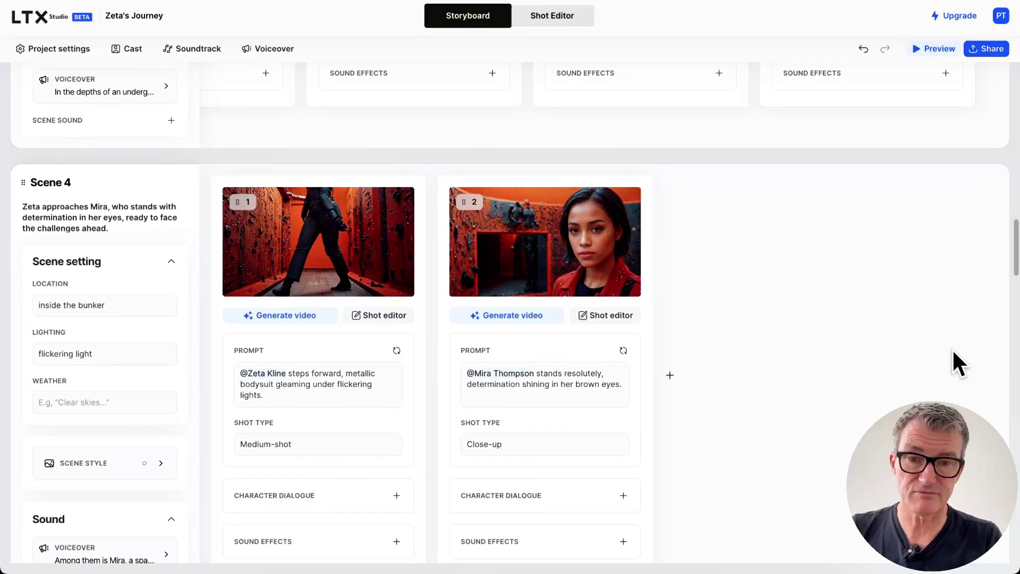
scroll(952, 351, "up", 20)
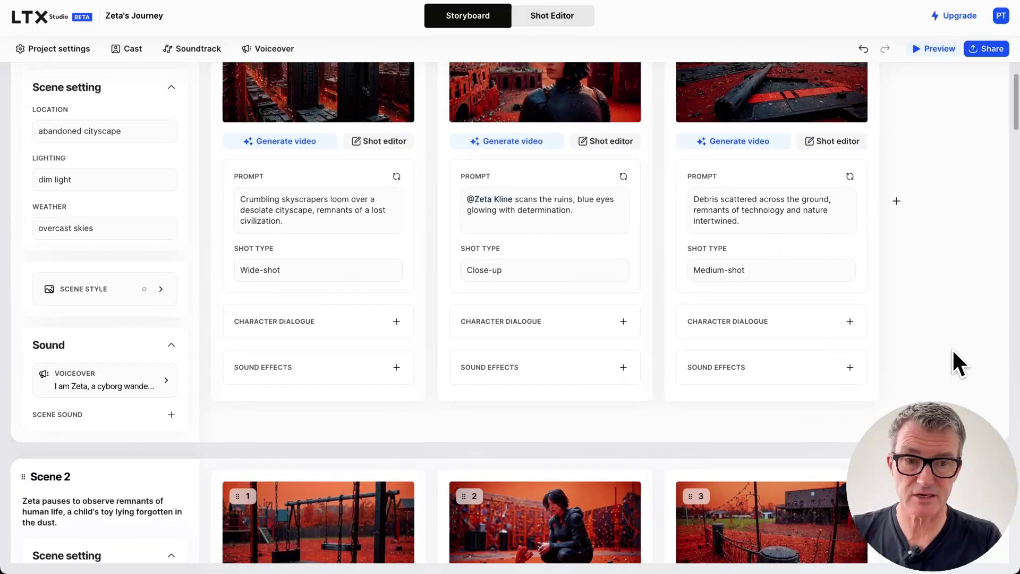
scroll(953, 352, "down", 12)
scroll(954, 352, "down", 3)
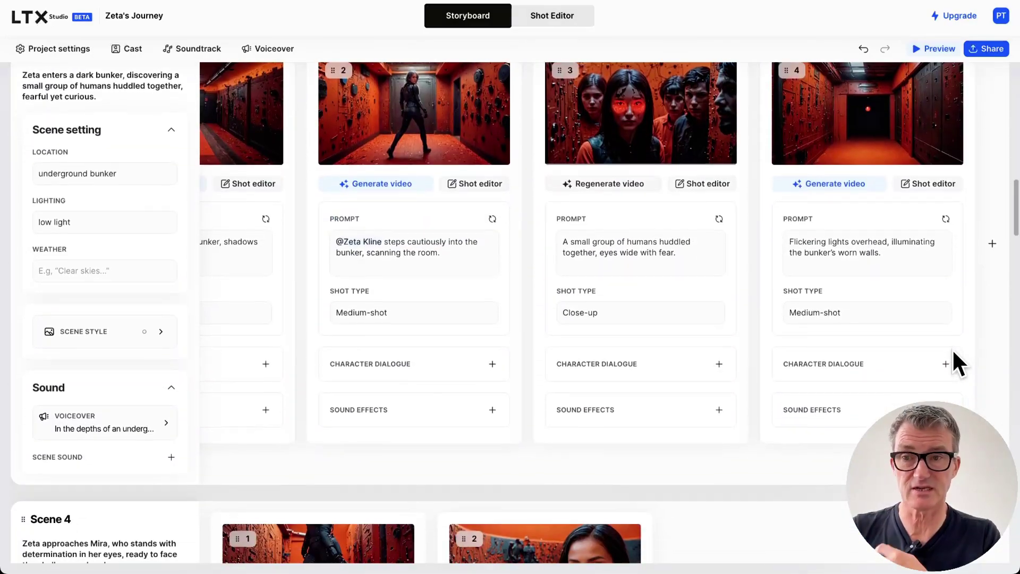
scroll(954, 352, "down", 10)
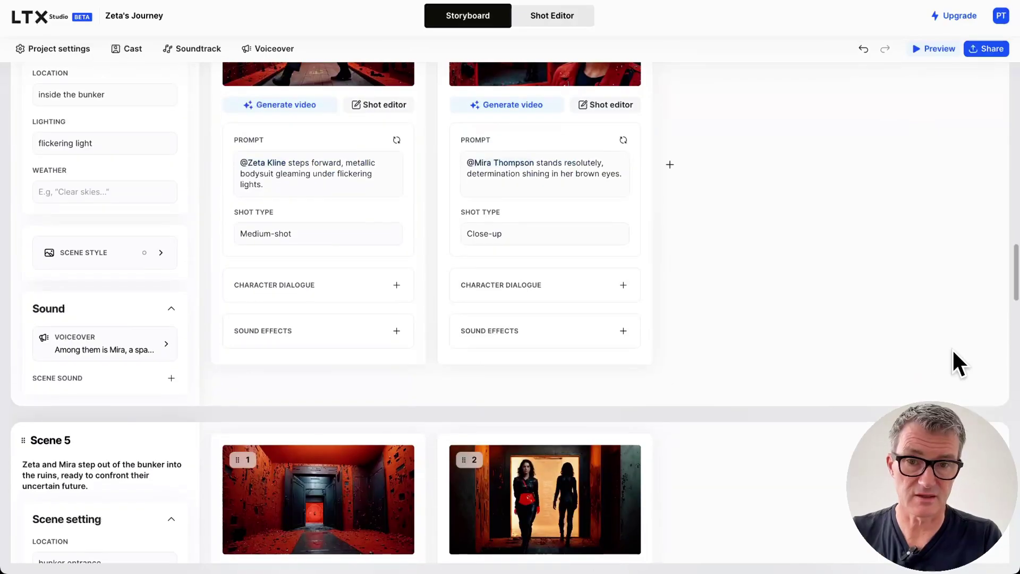
scroll(953, 352, "up", 8)
scroll(953, 352, "up", 15)
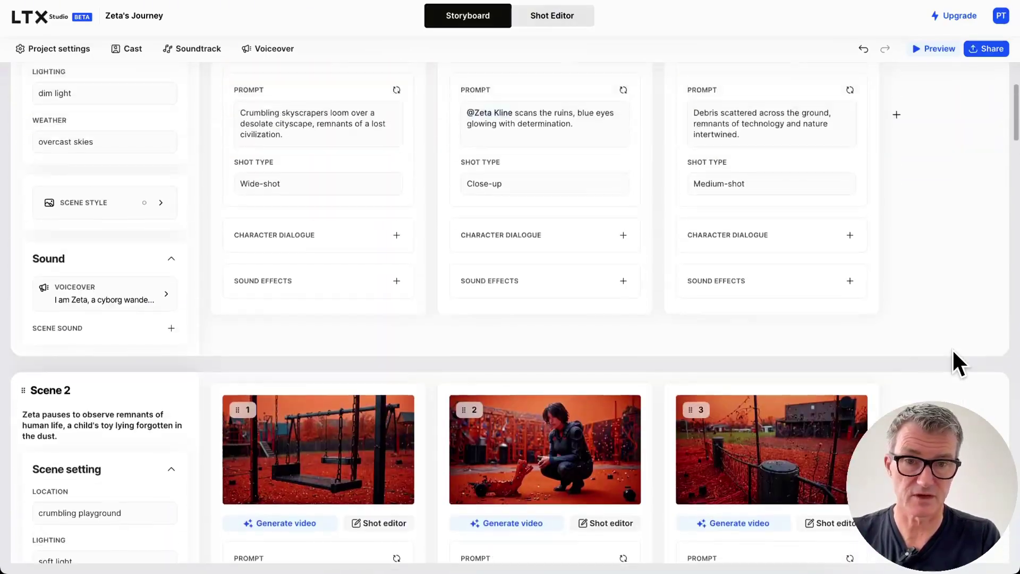